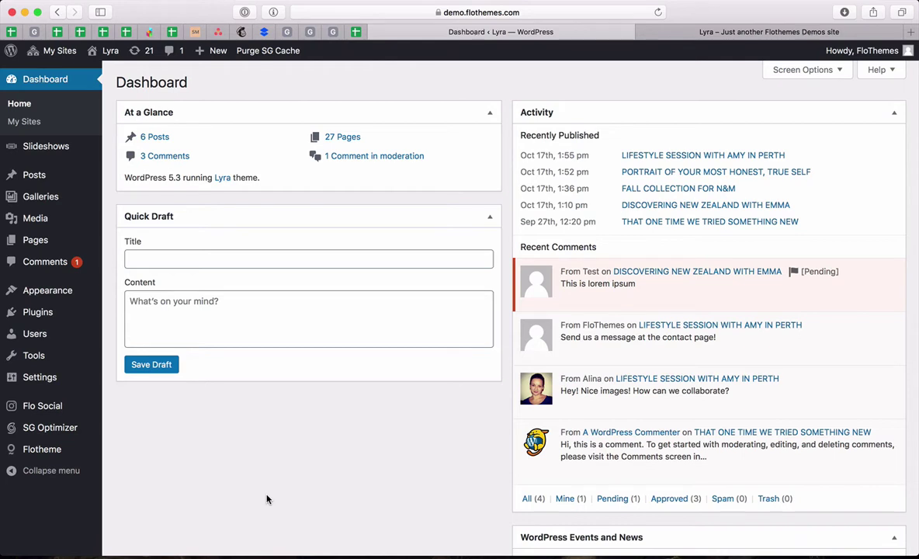
Open the Flotheme Introduction section and look through the Lyra theme overview and the setup guide cards
mouse_move(41, 457)
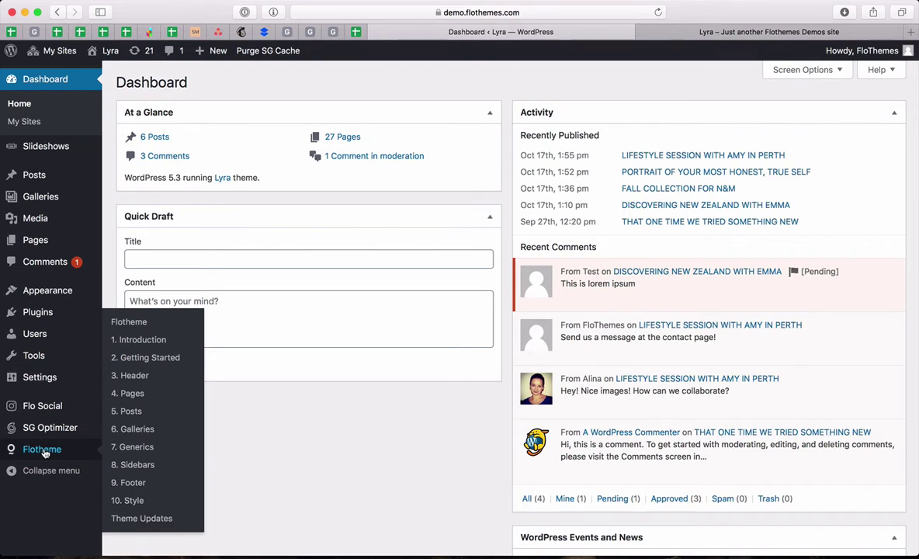
left_click(140, 343)
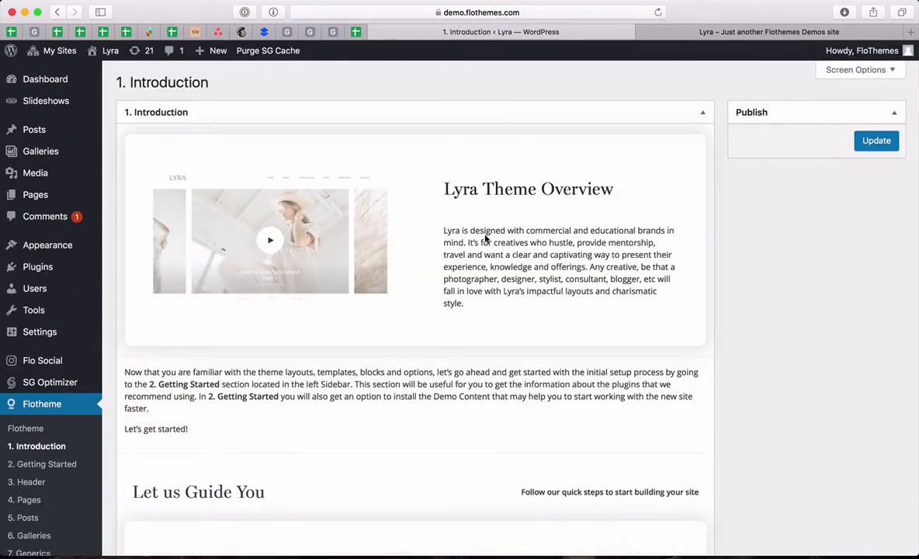
scroll(270, 303, "down", 4)
scroll(307, 329, "down", 4)
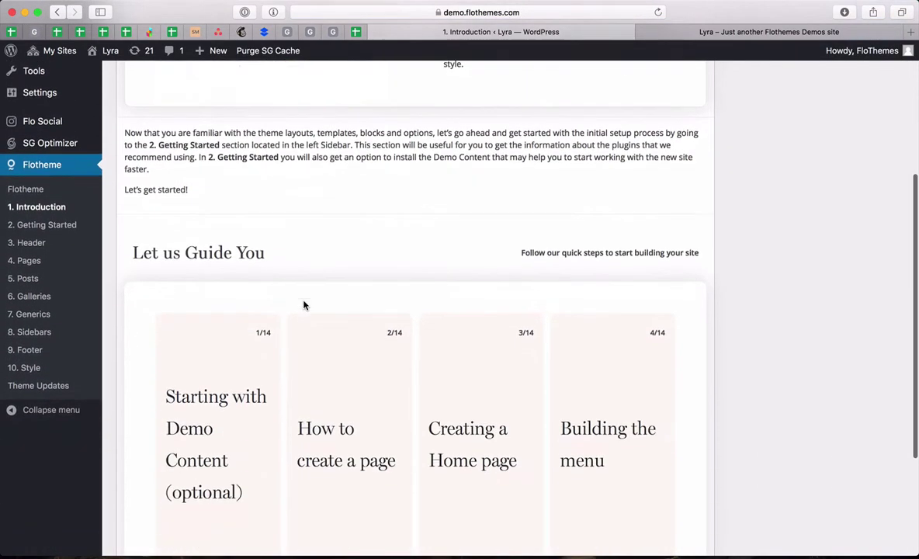
scroll(140, 406, "up", 4)
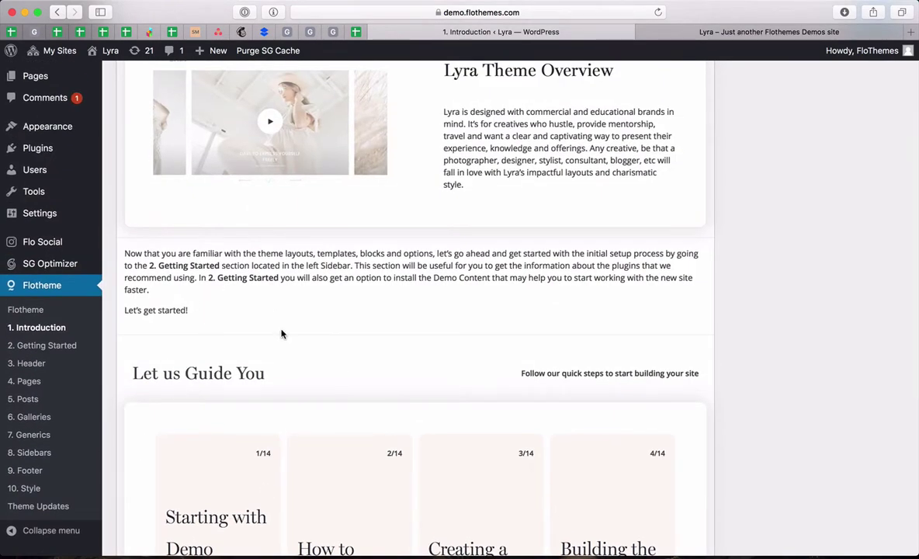
scroll(281, 333, "down", 2)
scroll(281, 334, "up", 3)
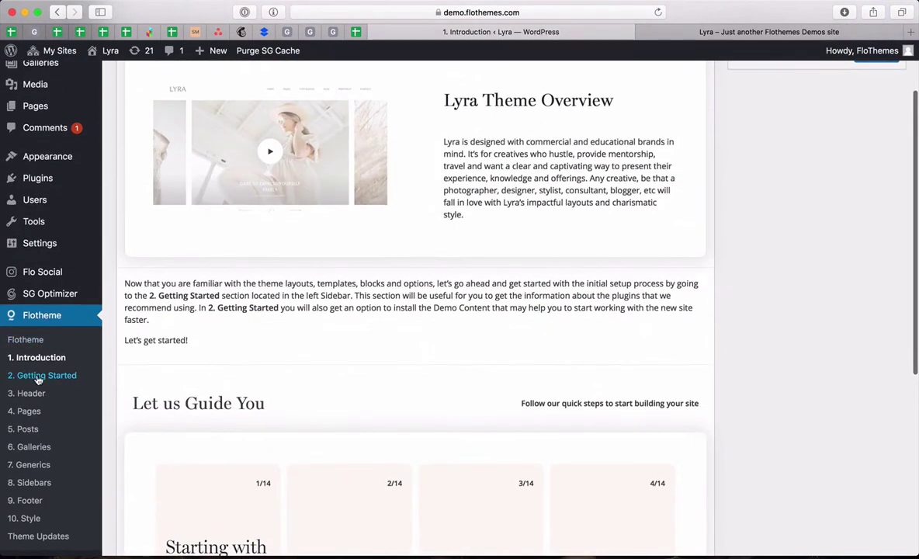
View the demo content import page in Getting Started and the desktop header types and settings in the Header section
left_click(37, 376)
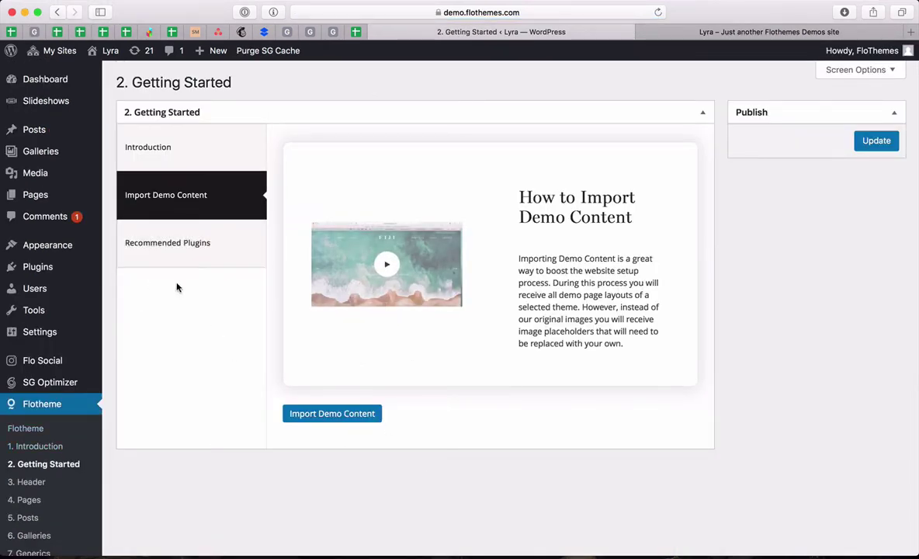
scroll(27, 435, "down", 2)
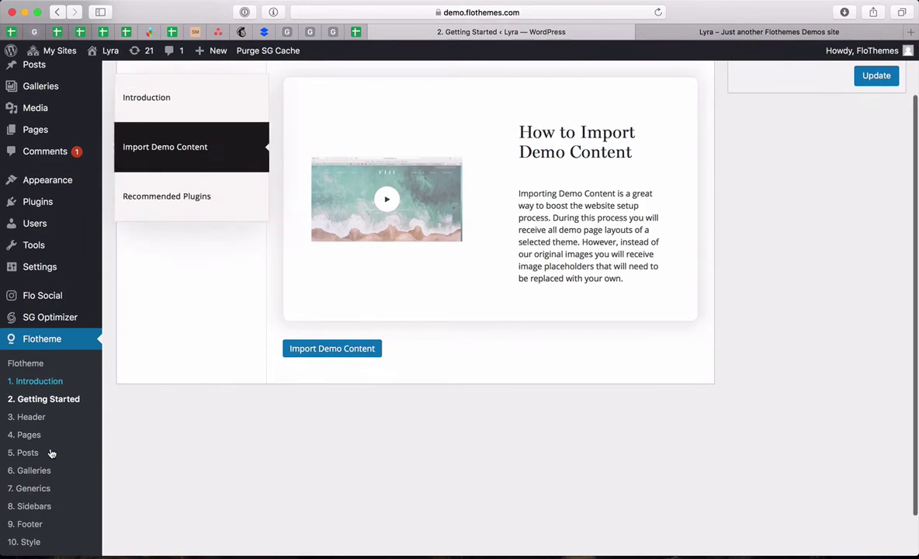
left_click(31, 418)
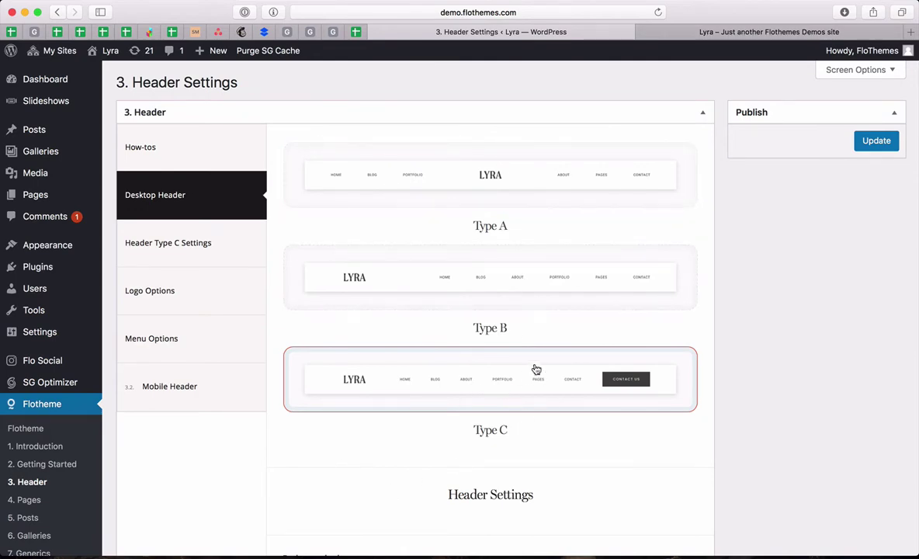
scroll(484, 256, "down", 3)
scroll(484, 257, "up", 2)
scroll(484, 257, "down", 5)
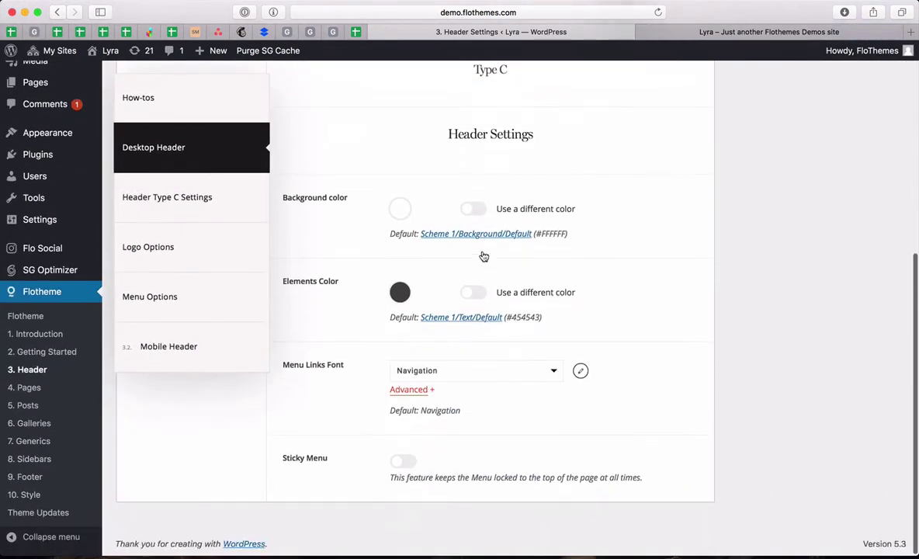
scroll(466, 249, "up", 3)
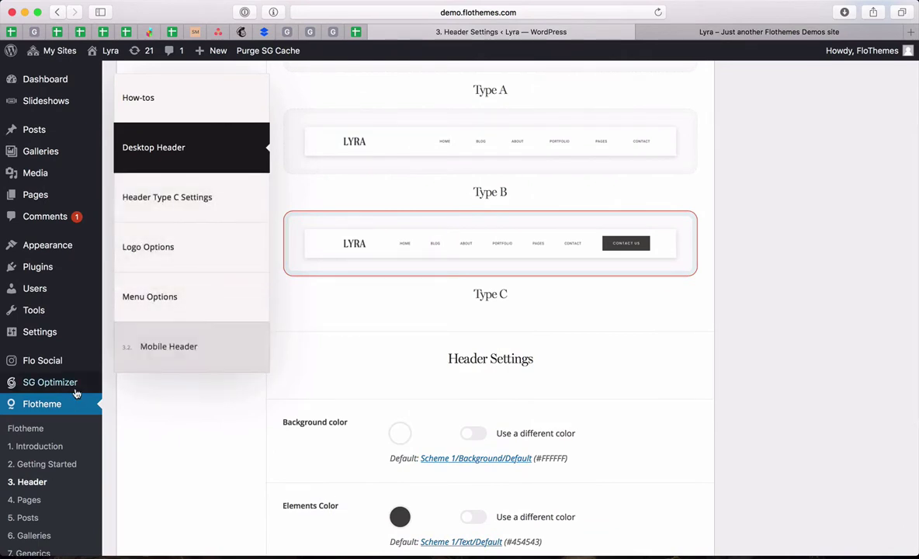
Look through the Flotheme Pages settings for the search page layout, the "Not Found" page and the miscellaneous options
scroll(47, 365, "down", 2)
left_click(26, 438)
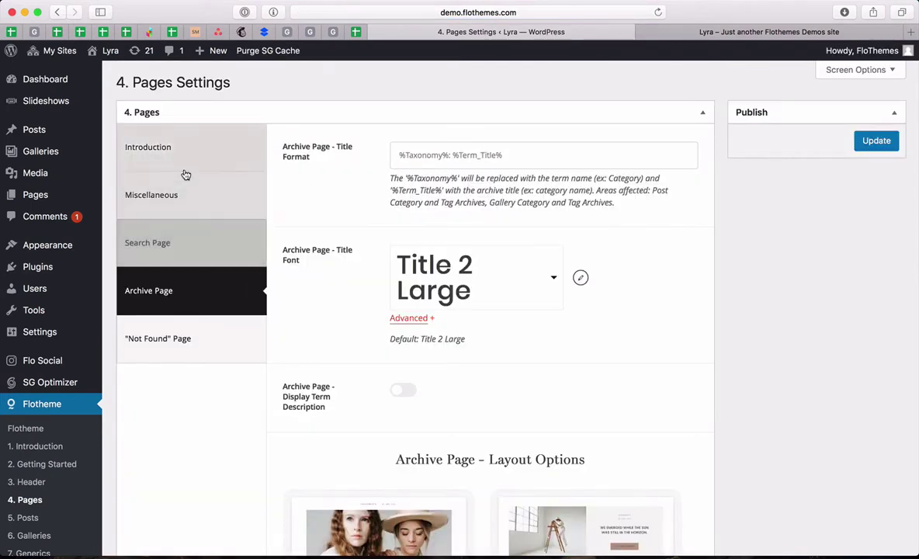
left_click(180, 244)
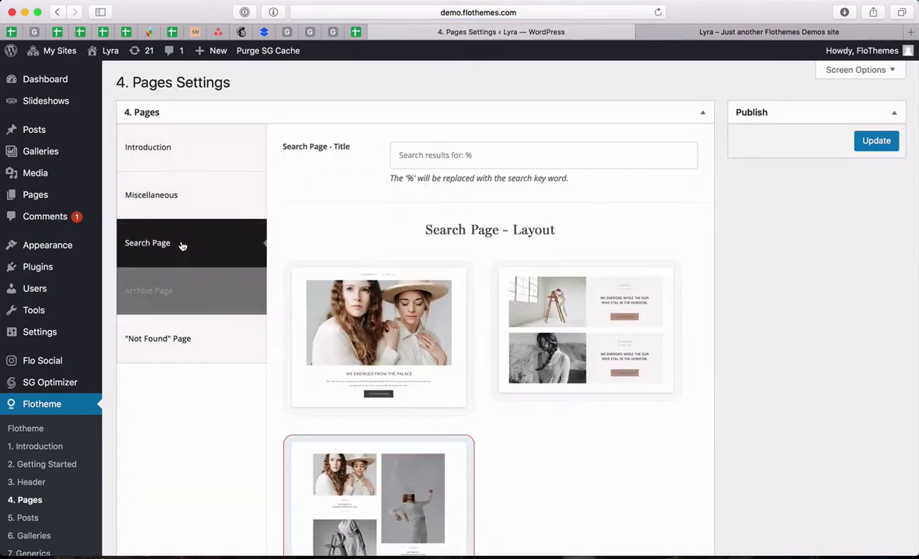
scroll(448, 321, "down", 5)
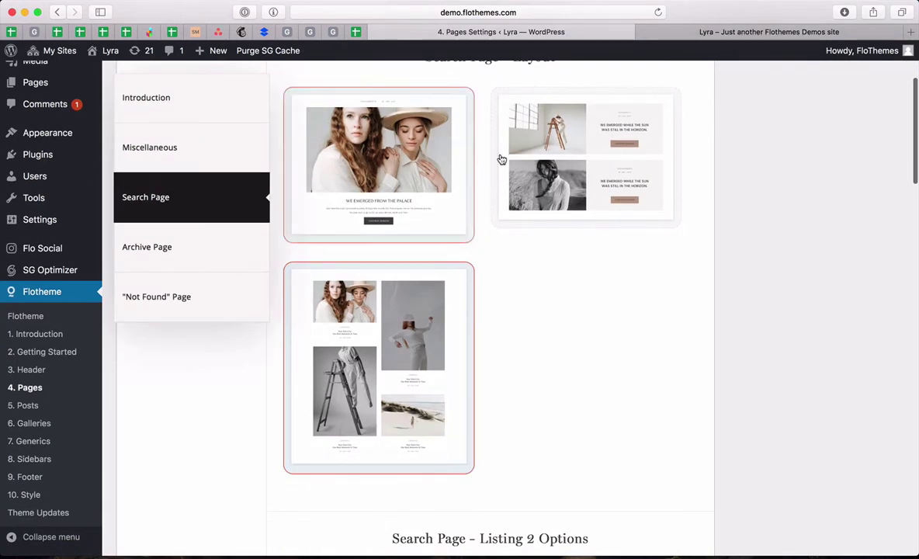
scroll(304, 367, "up", 3)
left_click(173, 282)
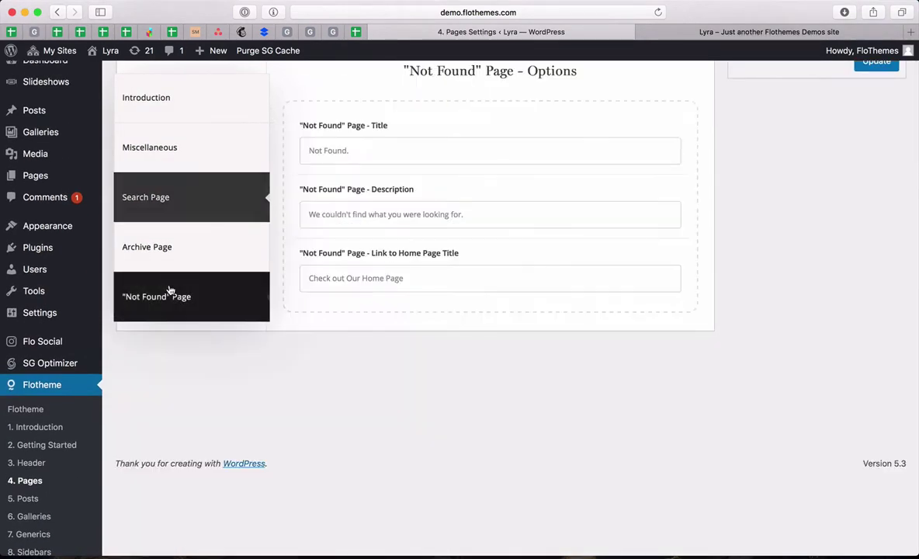
scroll(315, 343, "up", 3)
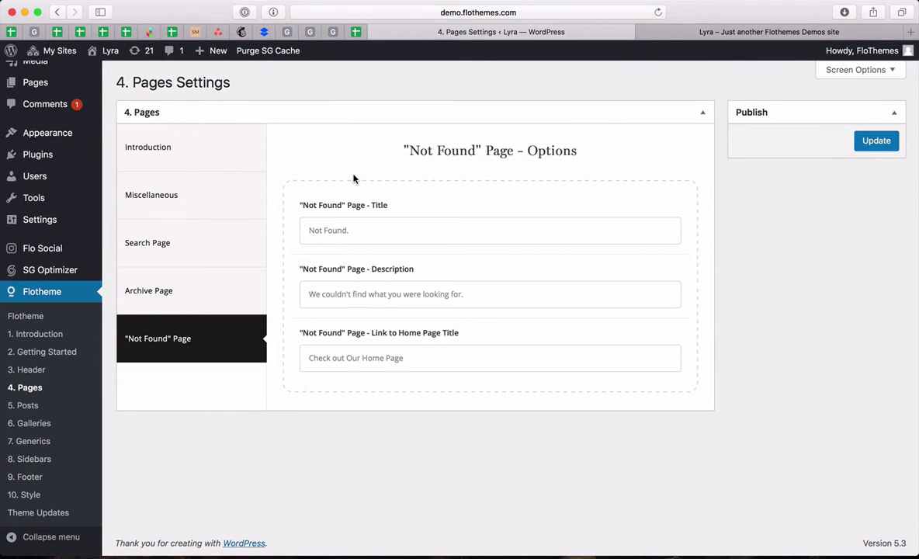
left_click(174, 192)
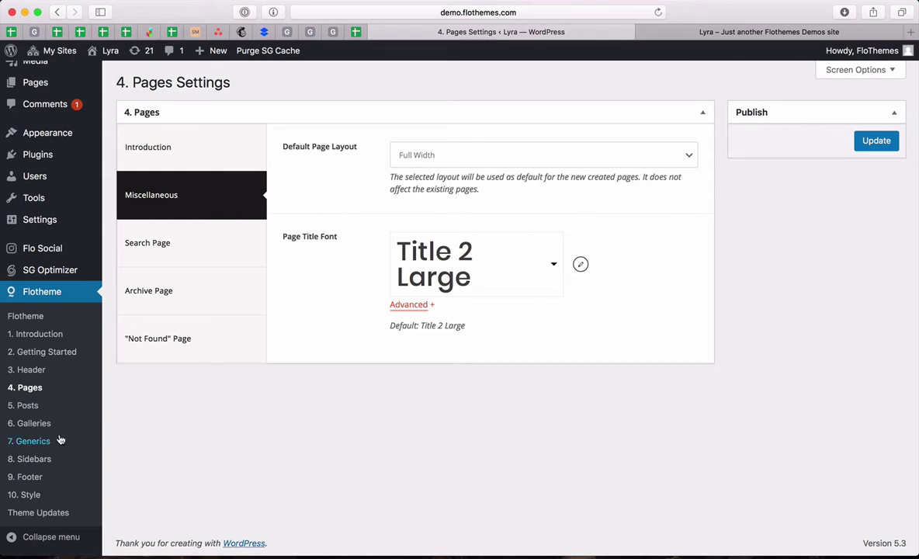
Read the Pages introduction, examining the page structure diagram and the Page Builder and Listing Page guides
left_click(196, 155)
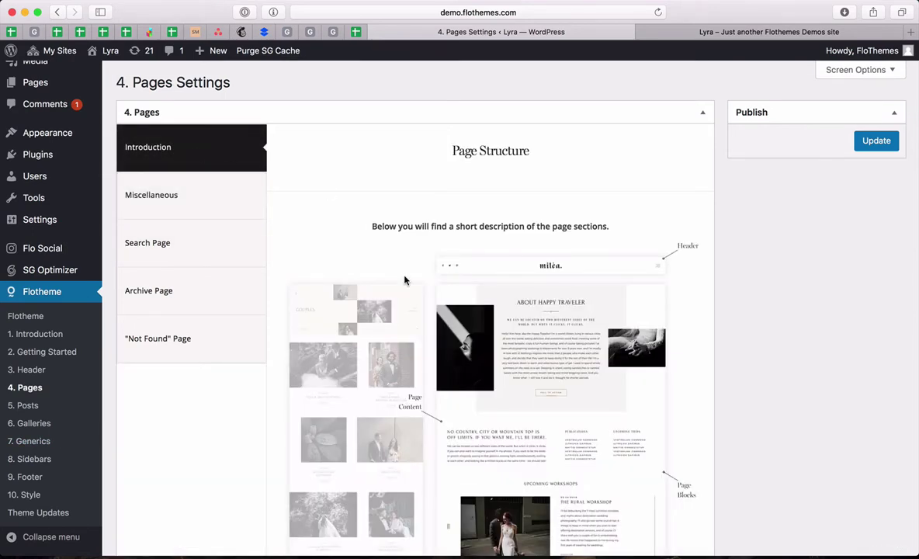
scroll(405, 277, "down", 15)
scroll(405, 280, "down", 5)
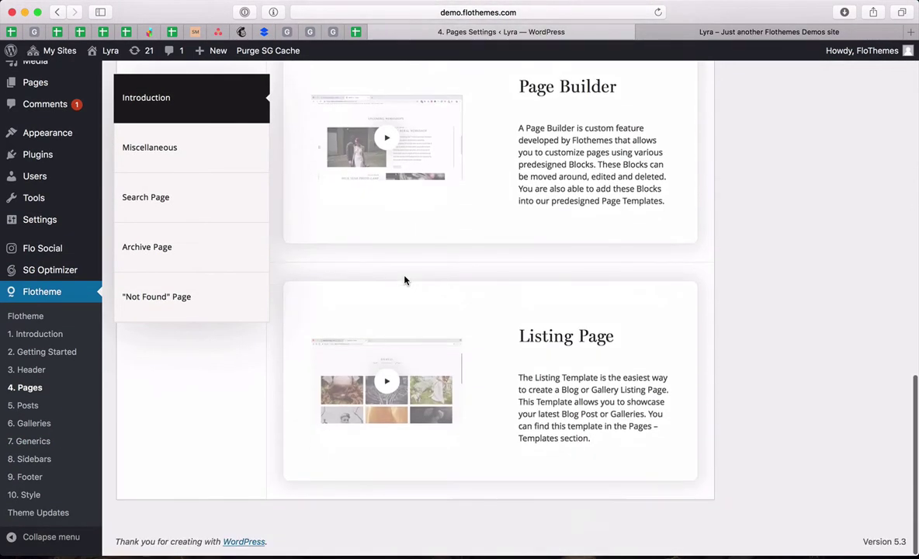
scroll(405, 280, "up", 7)
scroll(404, 280, "up", 5)
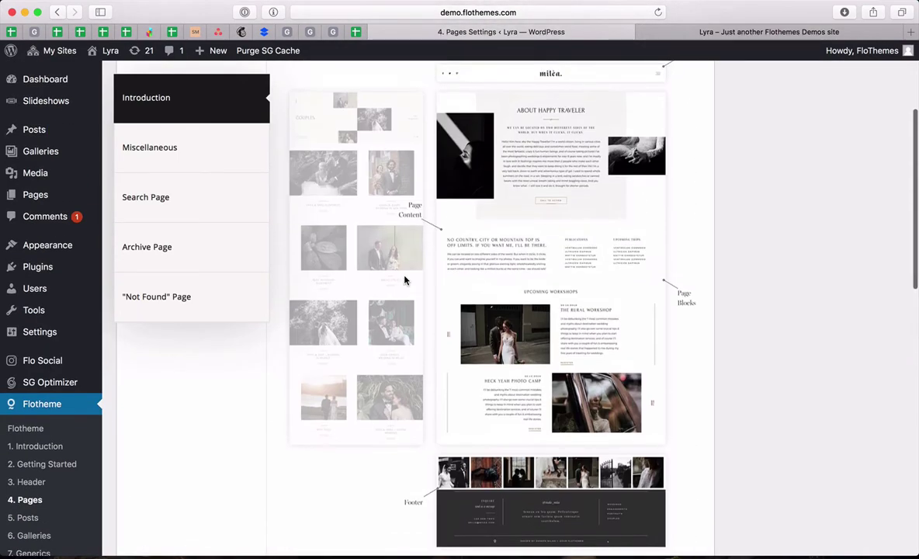
scroll(404, 279, "down", 5)
scroll(500, 345, "up", 5)
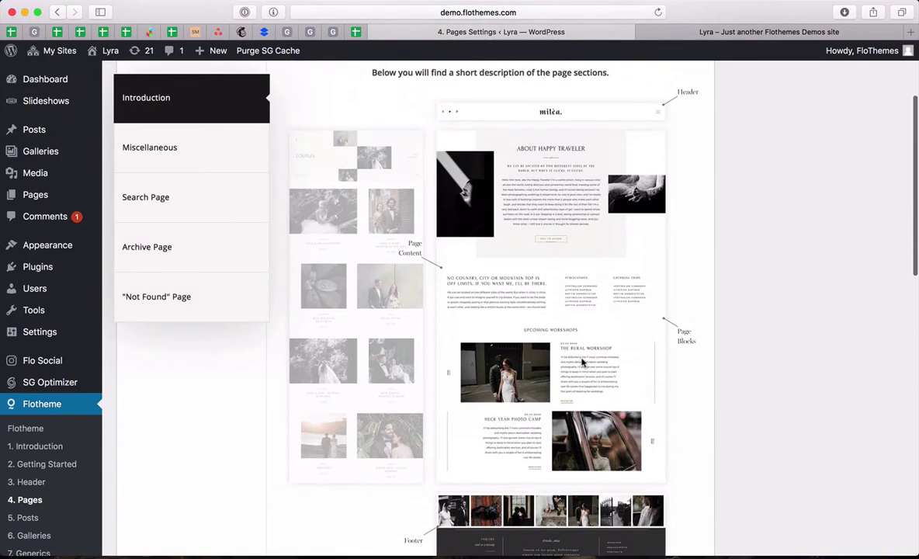
Open the Flotheme Posts settings and review the how-to guide and the blocks of the global post layout
scroll(132, 390, "down", 3)
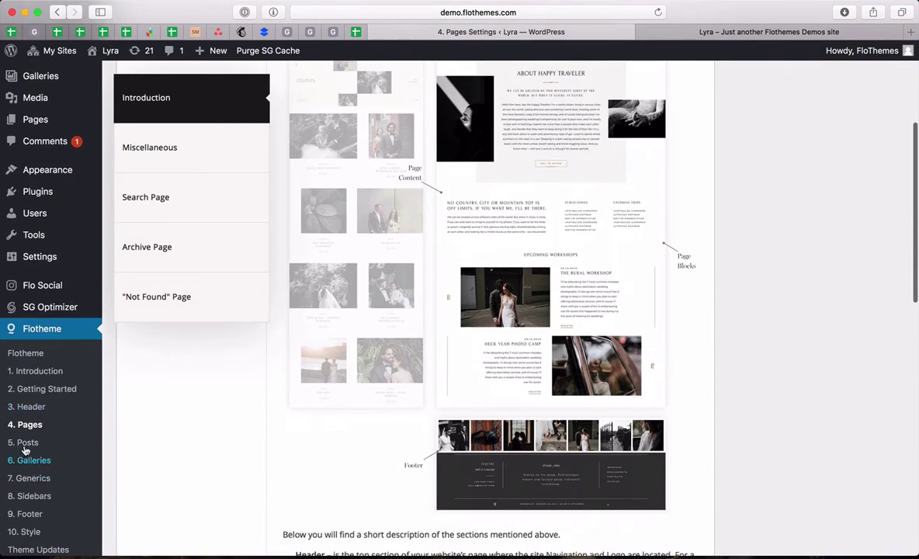
left_click(27, 443)
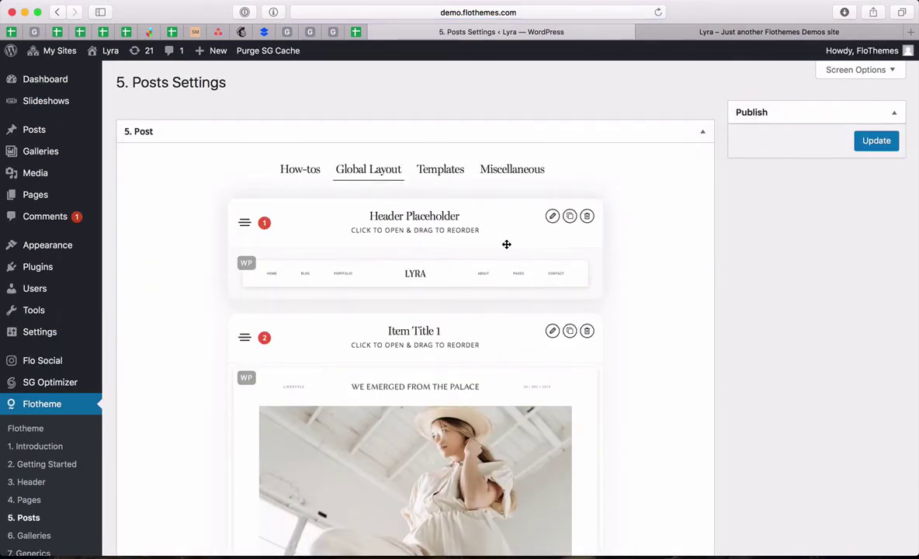
left_click(302, 172)
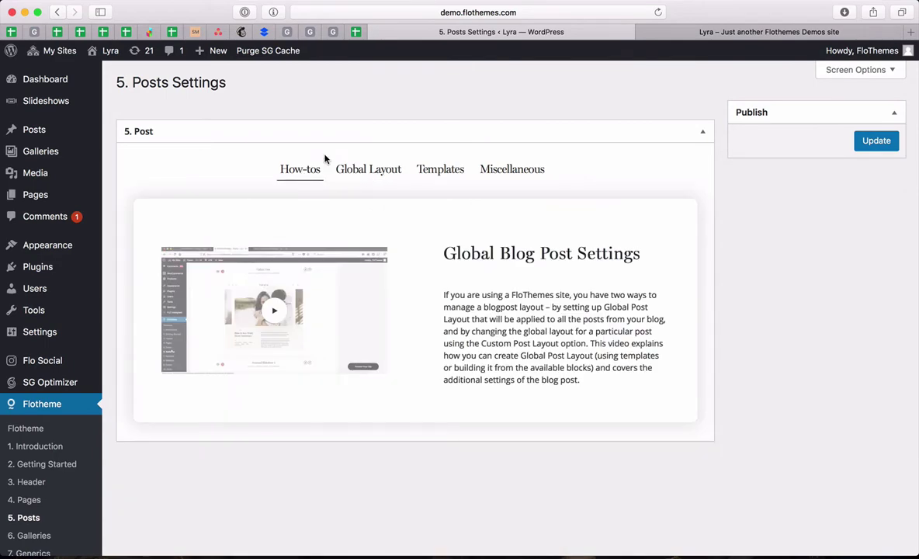
left_click(380, 170)
scroll(392, 249, "down", 10)
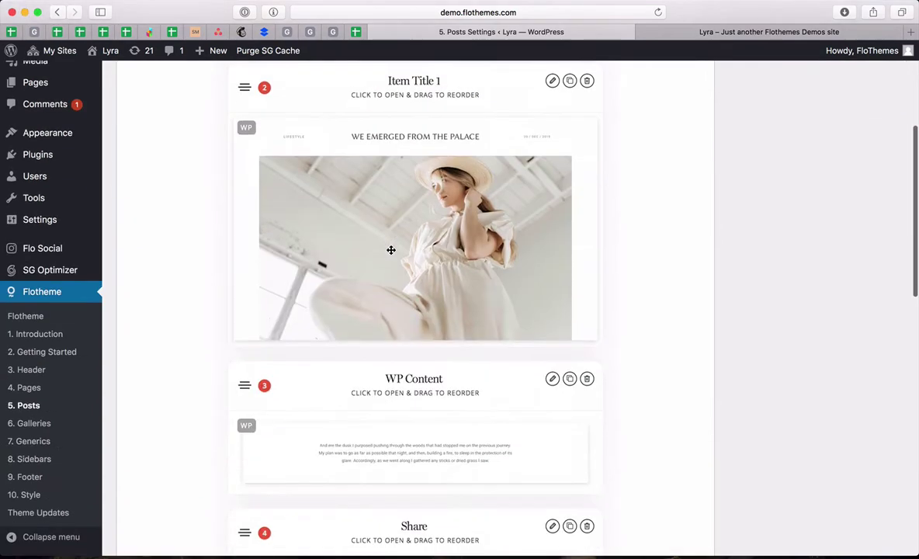
scroll(391, 249, "down", 3)
scroll(391, 249, "up", 10)
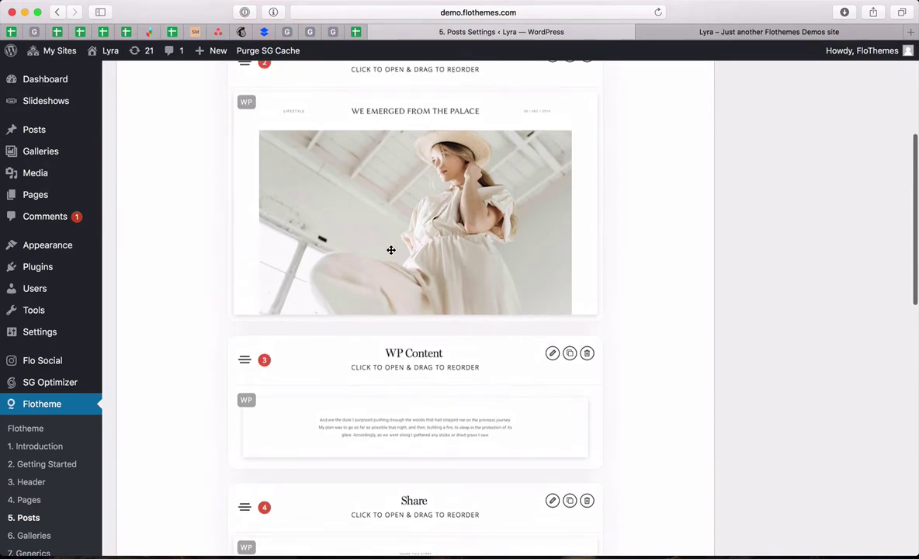
scroll(392, 249, "up", 3)
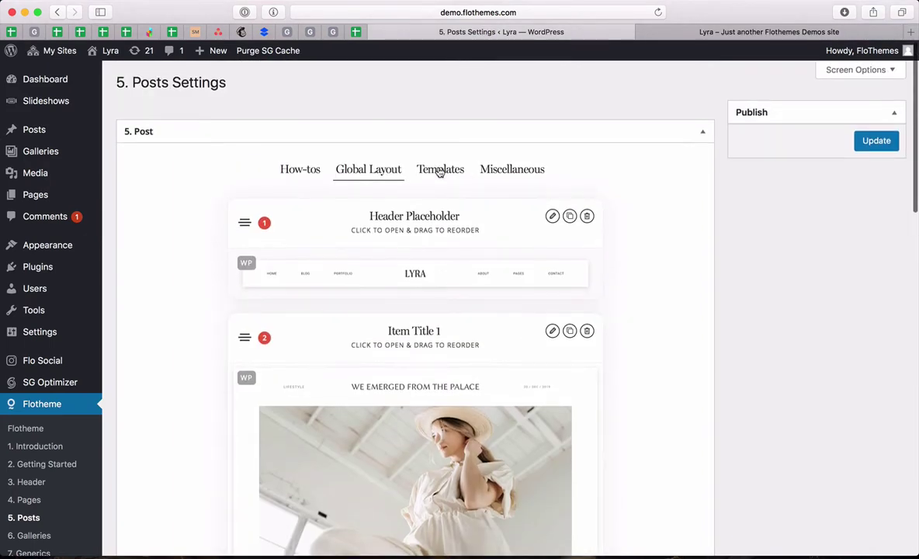
Review the post layout templates and the miscellaneous post options, from the default single post layout to image spacing
left_click(439, 170)
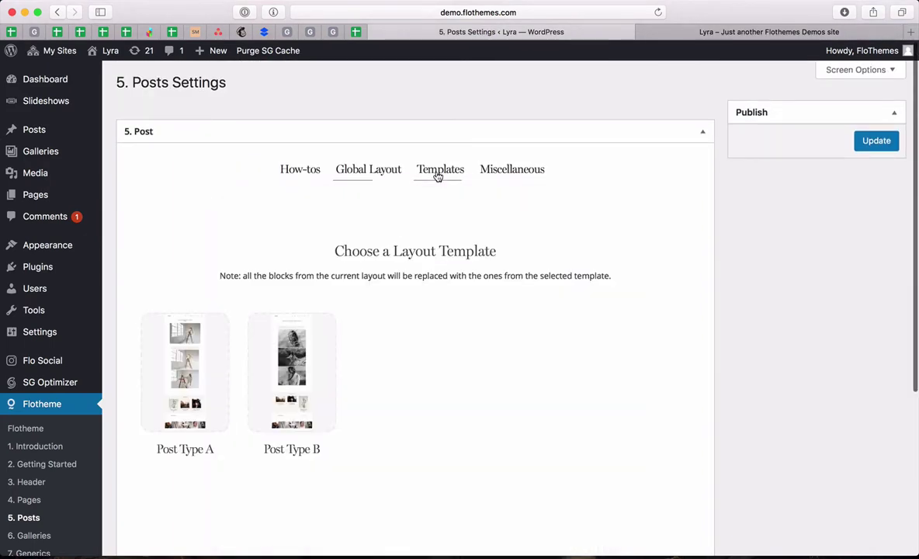
left_click(510, 172)
scroll(249, 236, "down", 4)
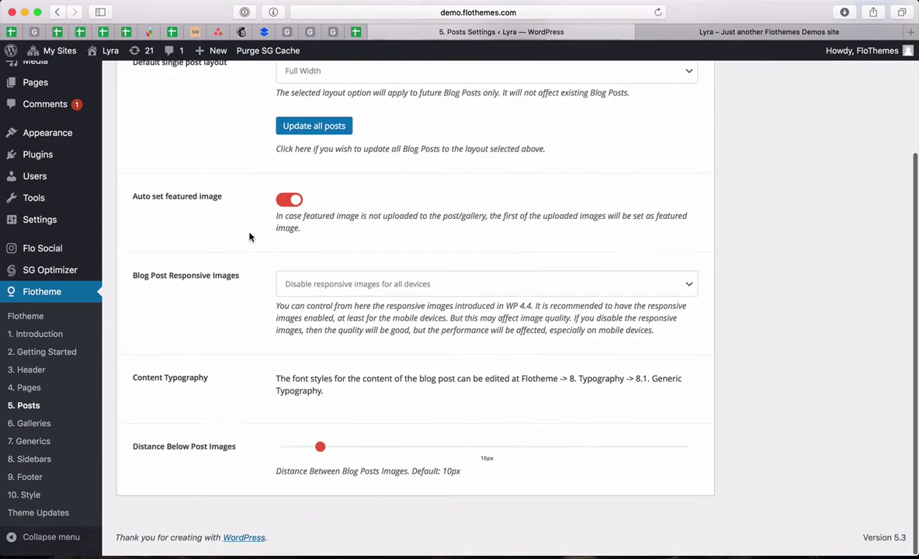
scroll(250, 236, "up", 4)
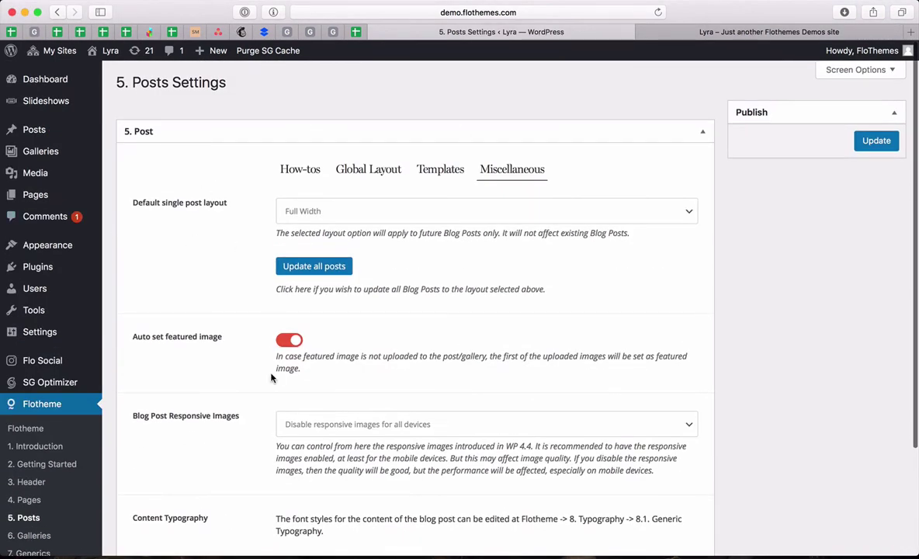
scroll(226, 247, "down", 4)
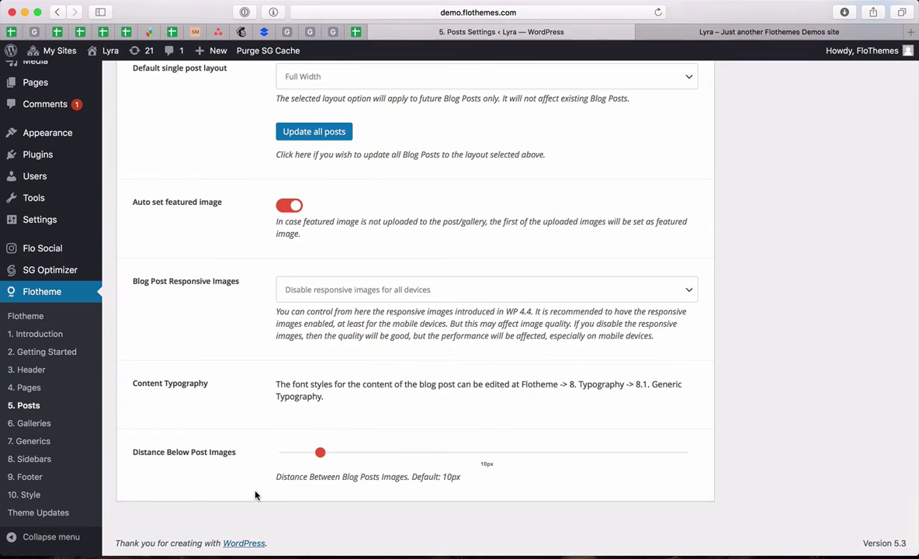
Open the Flotheme Galleries settings and view the miscellaneous gallery slug options
left_click(21, 424)
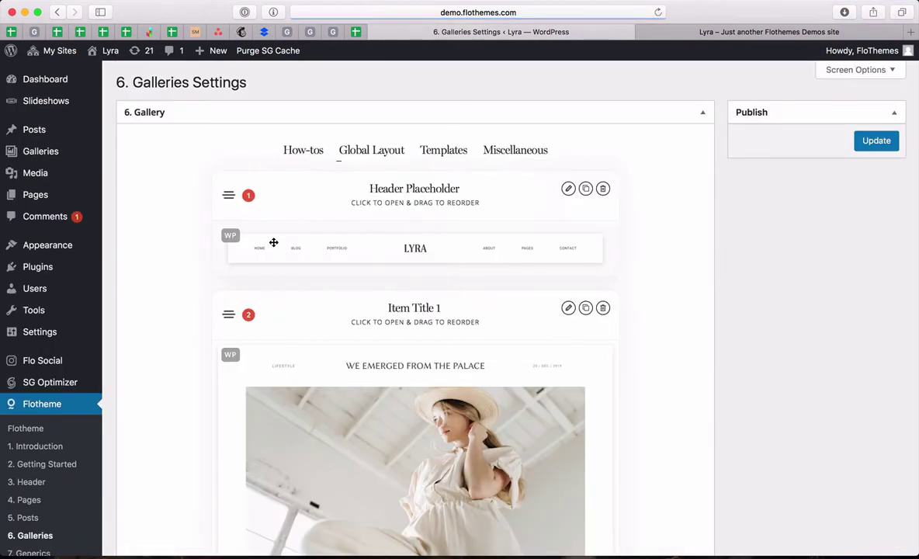
left_click(511, 154)
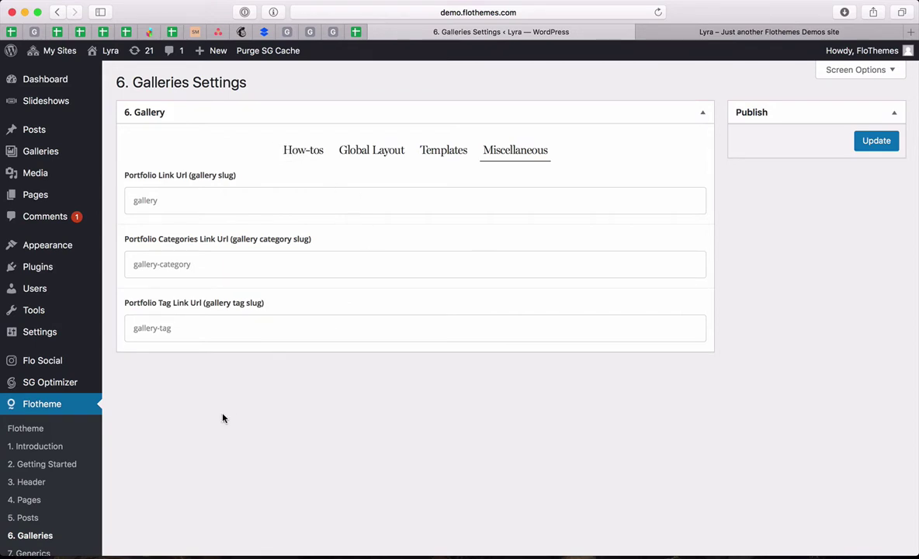
Open the Flotheme Generics settings and review the generic typography options and the custom CSS and JavaScript code areas
scroll(92, 429, "down", 2)
left_click(26, 477)
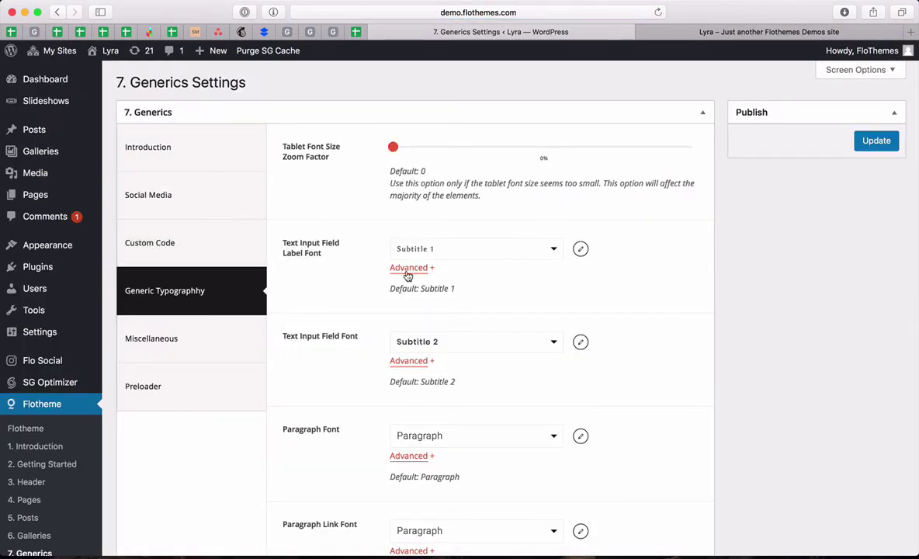
scroll(407, 272, "down", 5)
scroll(409, 273, "up", 5)
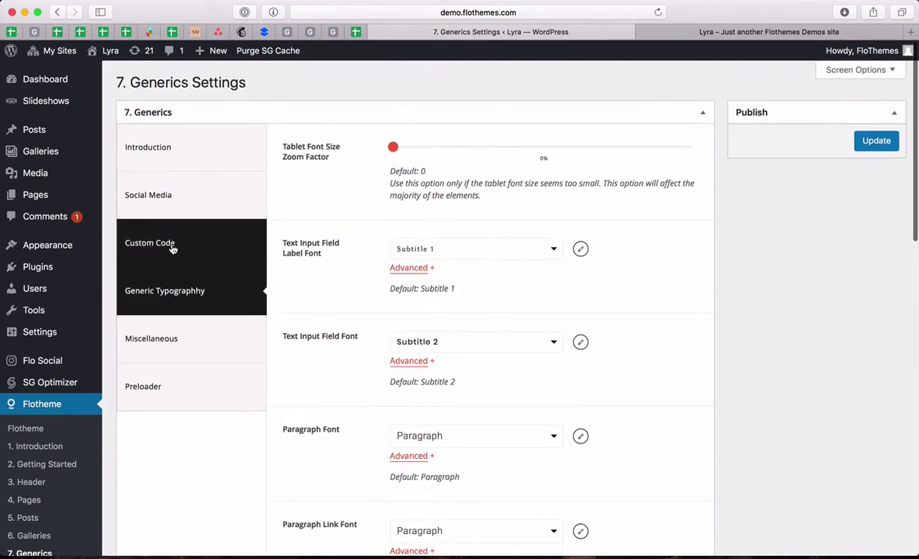
left_click(172, 245)
scroll(345, 299, "down", 1)
scroll(345, 300, "up", 1)
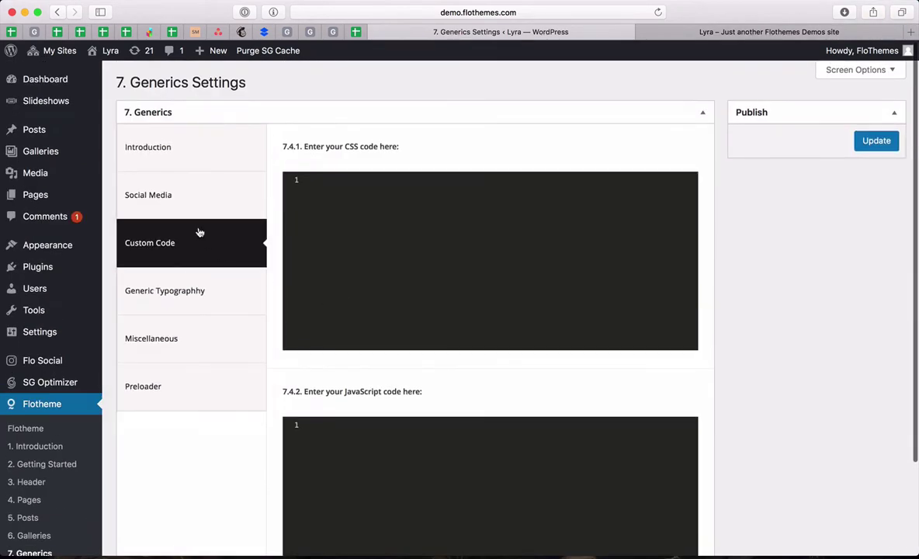
Open the social media options in the Generics settings and review the link style, sharing options and social links area
left_click(201, 200)
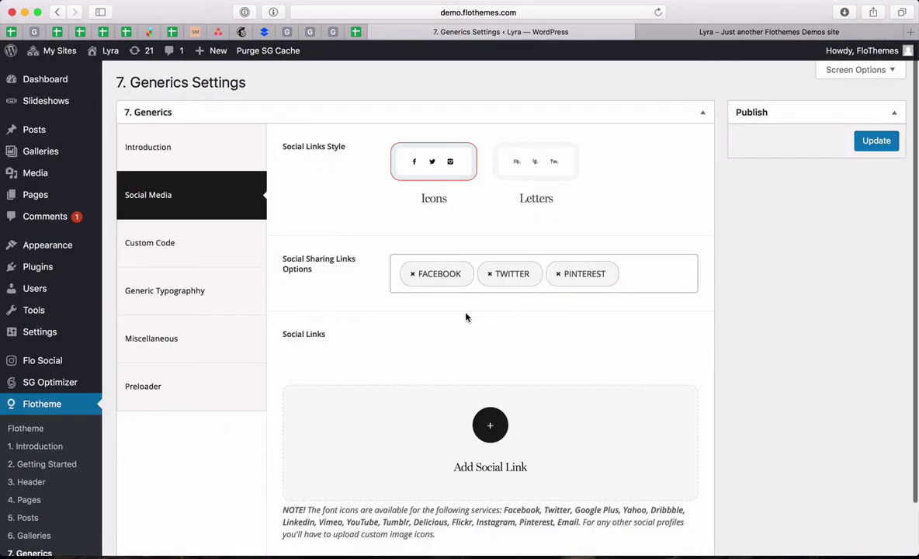
scroll(466, 317, "down", 3)
scroll(457, 316, "up", 3)
scroll(353, 374, "down", 3)
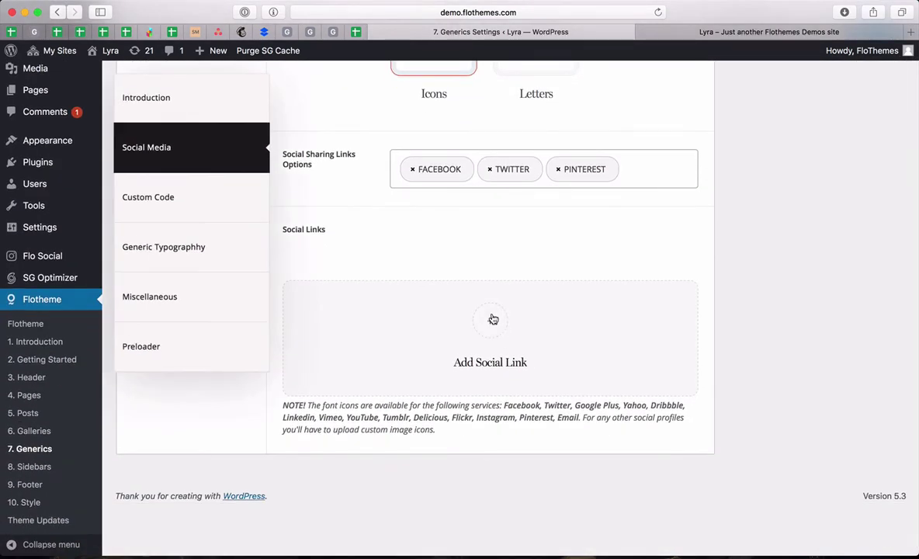
Add a trial social link, check the available networks for its label and icon, and remove the link
left_click(492, 320)
scroll(492, 318, "down", 2)
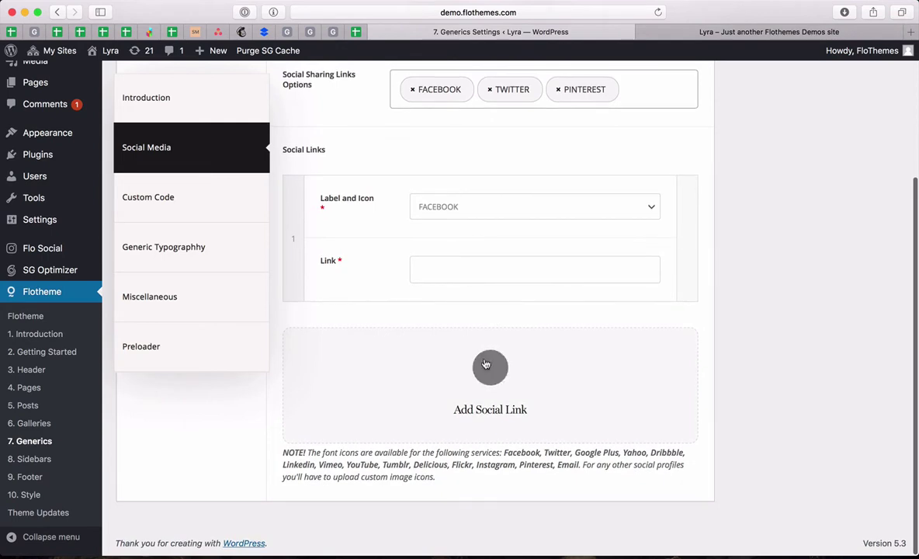
left_click(558, 205)
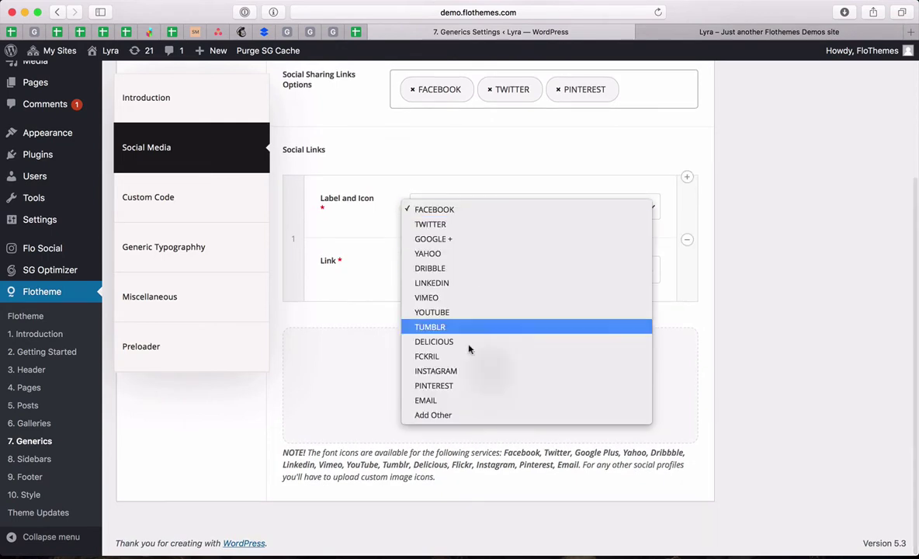
left_click(335, 392)
left_click(688, 241)
left_click(697, 223)
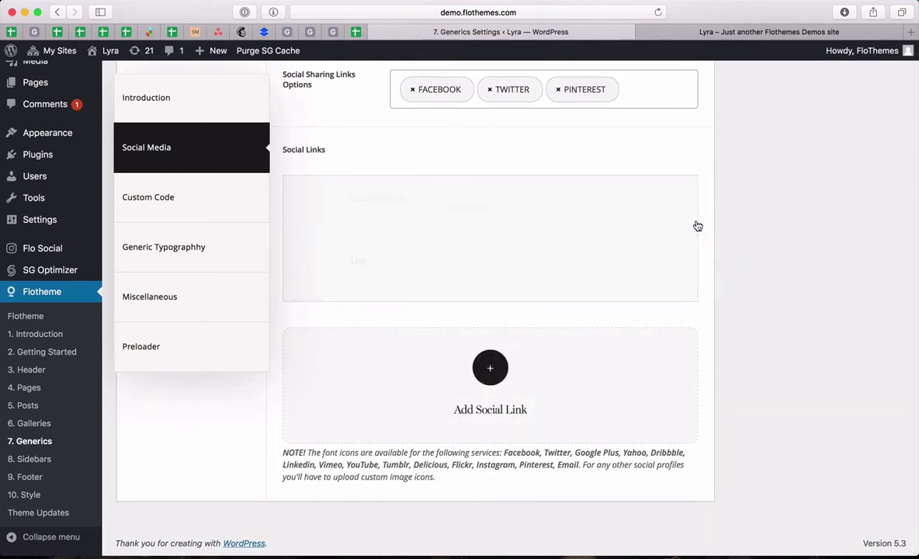
Review the miscellaneous generic options down to the theme options import and export, and view the site preloader setting
scroll(168, 112, "up", 2)
left_click(168, 112)
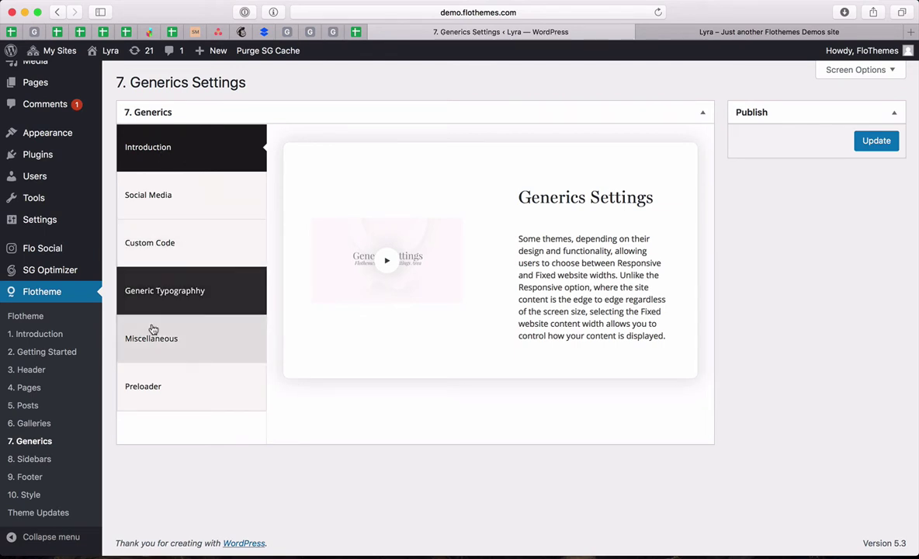
left_click(168, 355)
scroll(402, 313, "down", 10)
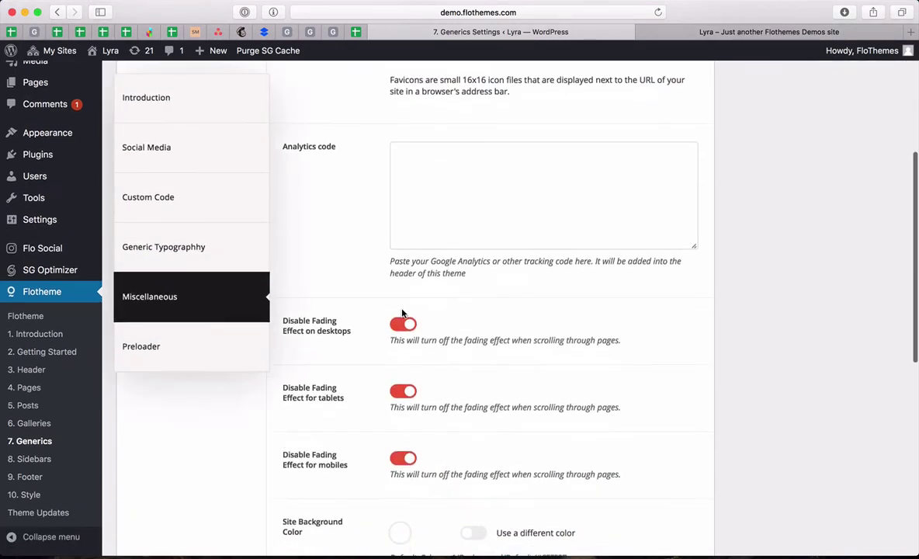
scroll(357, 182, "down", 5)
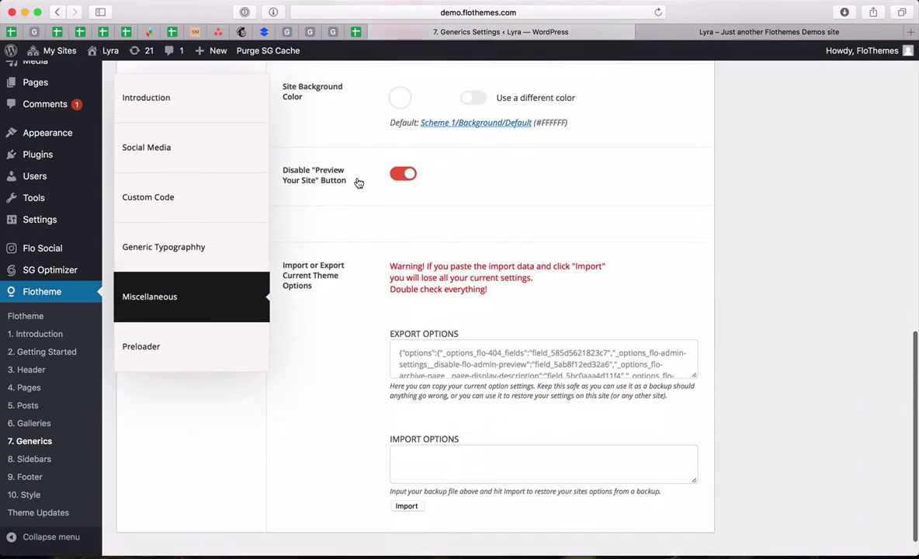
left_click(214, 349)
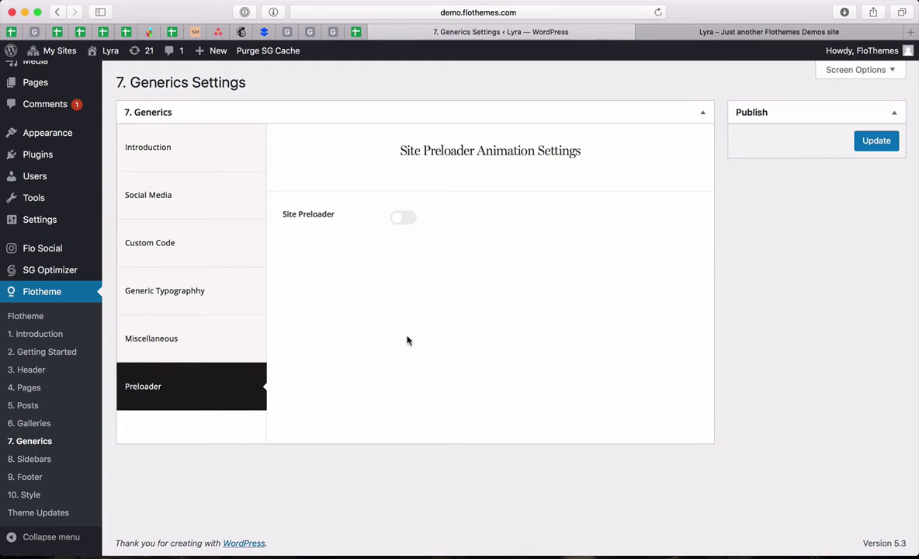
Open the Flotheme Sidebars settings and view the widget areas introduction and the options for creating new sidebars
left_click(28, 460)
left_click(546, 194)
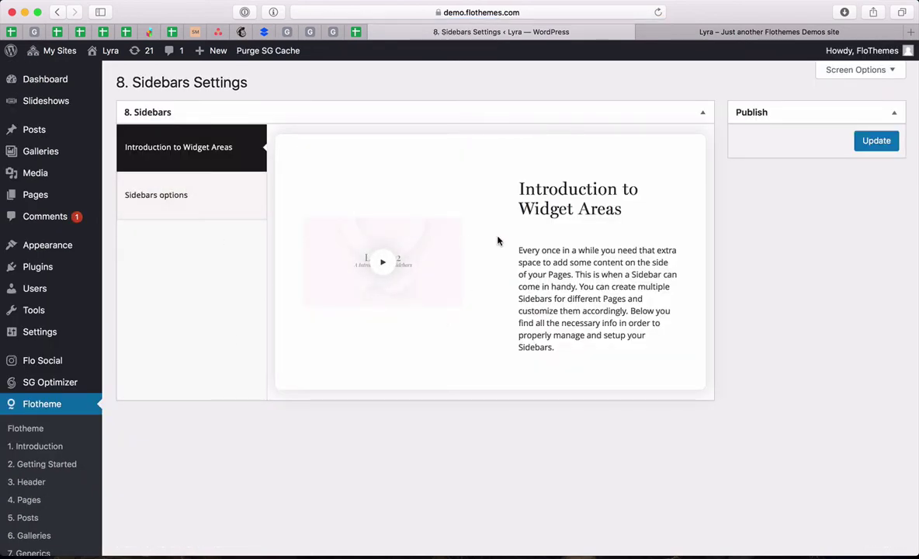
left_click(181, 195)
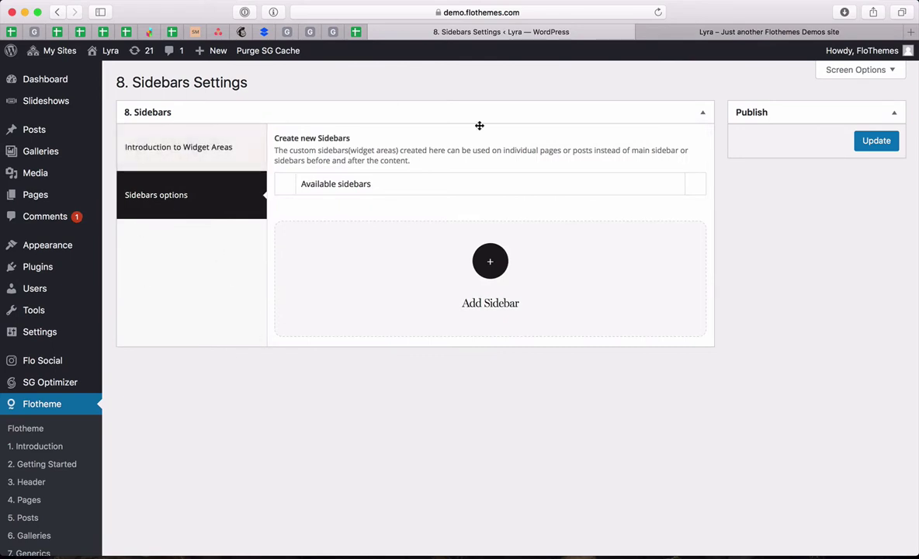
Open the Flotheme Footer settings and review the how-to guides, the footer areas order and the copyright and scroll-to-top options
scroll(87, 332, "down", 3)
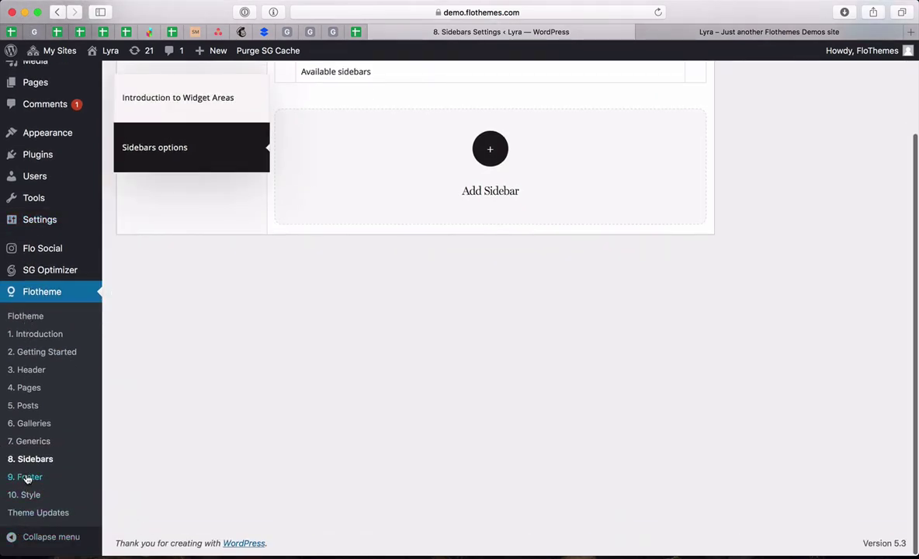
left_click(26, 477)
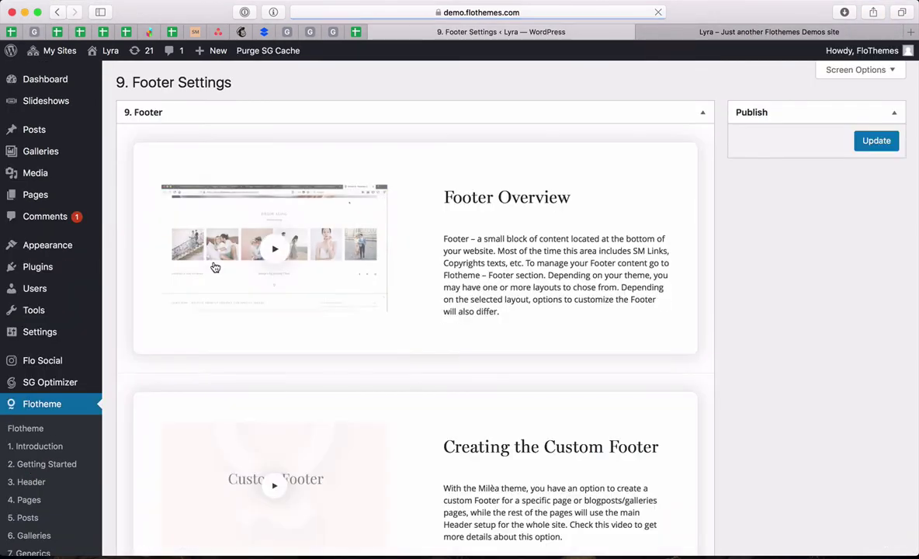
scroll(354, 247, "down", 5)
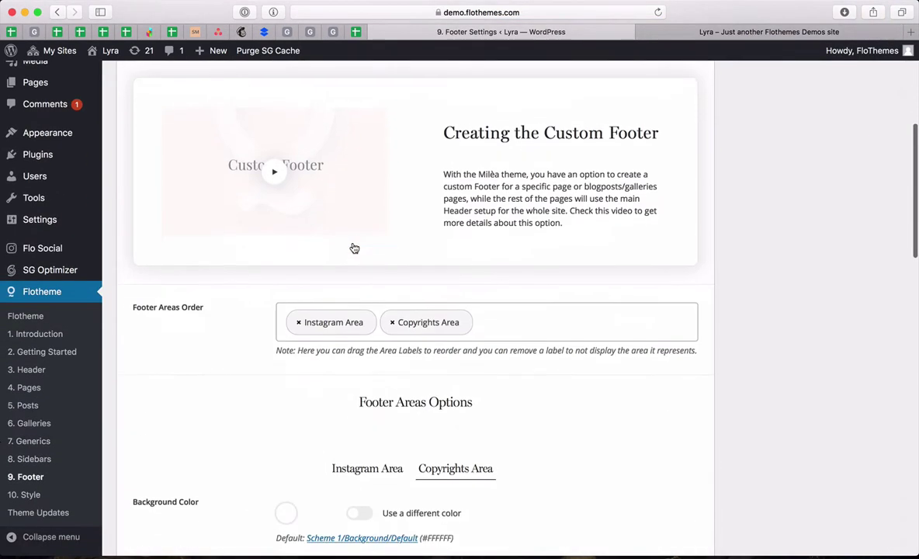
scroll(353, 247, "up", 5)
scroll(446, 190, "down", 5)
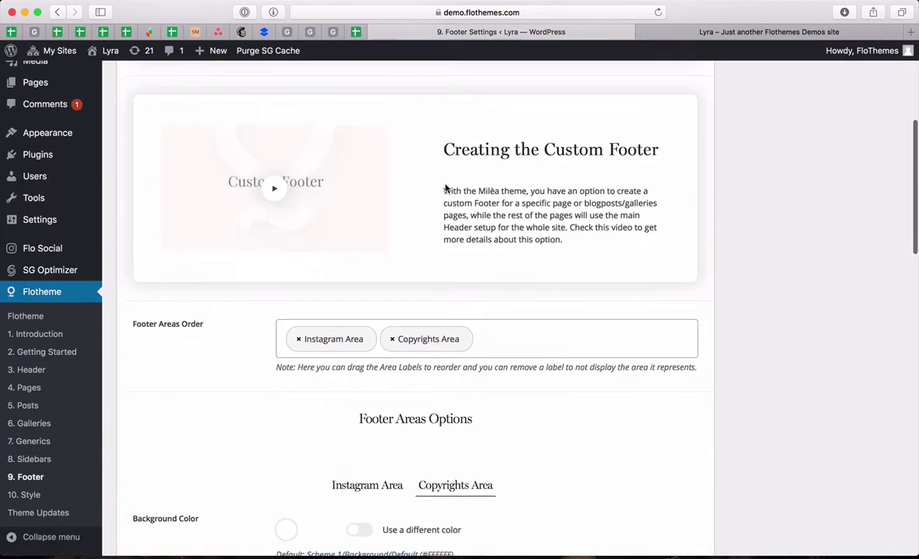
scroll(446, 188, "down", 12)
scroll(446, 188, "down", 3)
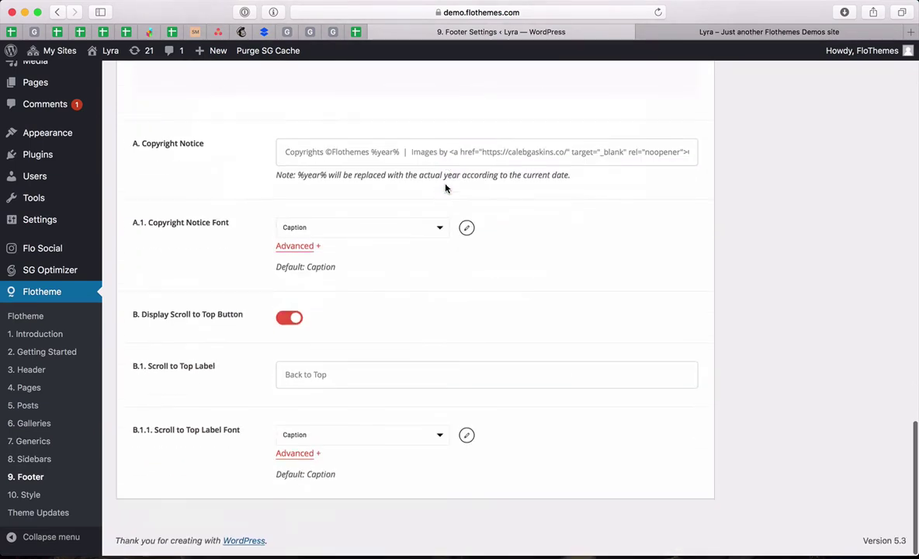
scroll(446, 188, "up", 8)
scroll(445, 187, "down", 10)
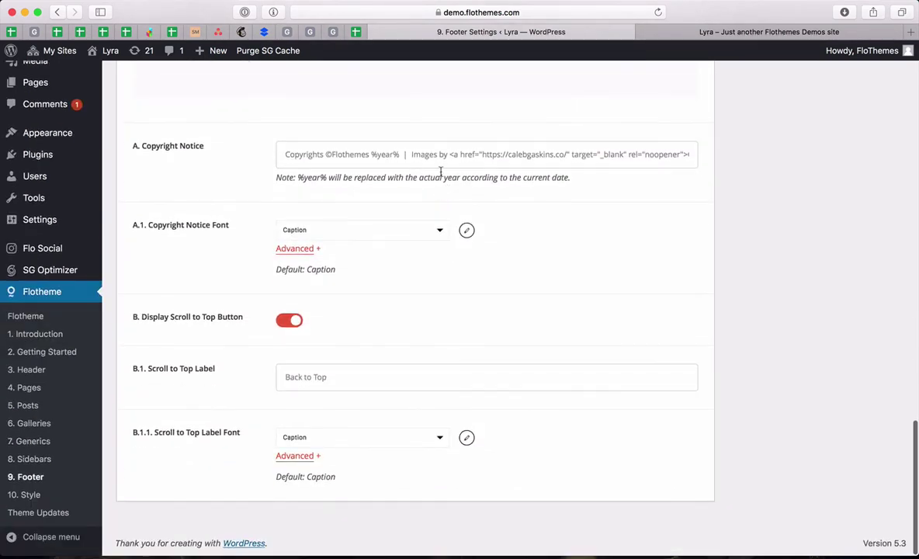
Open the Flotheme Style settings and review the typography font styles and the two color schemes
left_click(28, 496)
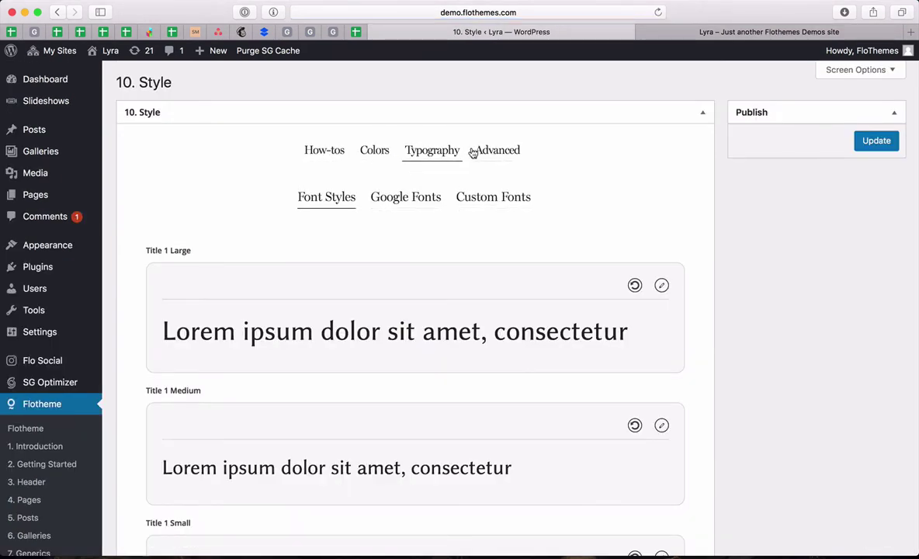
scroll(240, 244, "down", 10)
scroll(240, 242, "up", 10)
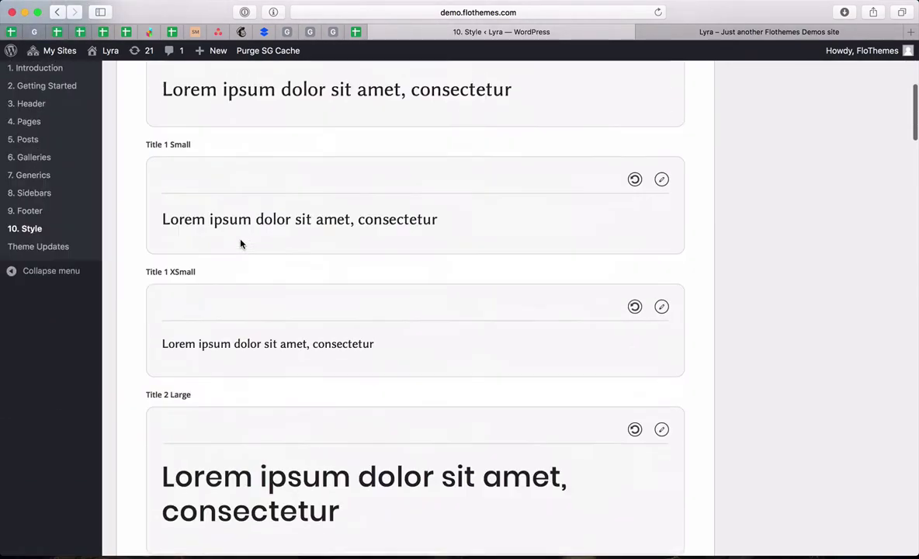
left_click(376, 150)
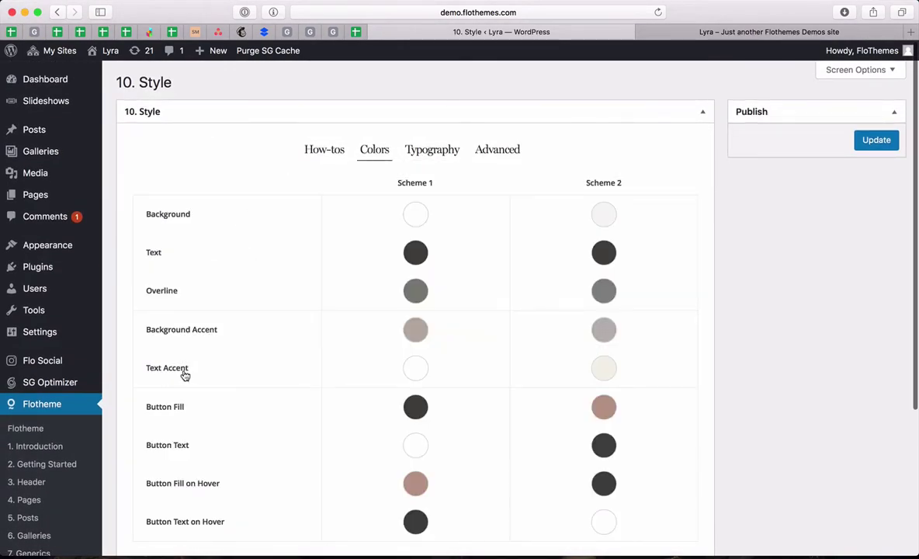
scroll(184, 375, "down", 3)
scroll(185, 375, "up", 3)
Review the Style how-to guides on fonts and colors, and open the theme updates page
left_click(330, 159)
scroll(395, 300, "down", 5)
scroll(395, 301, "up", 5)
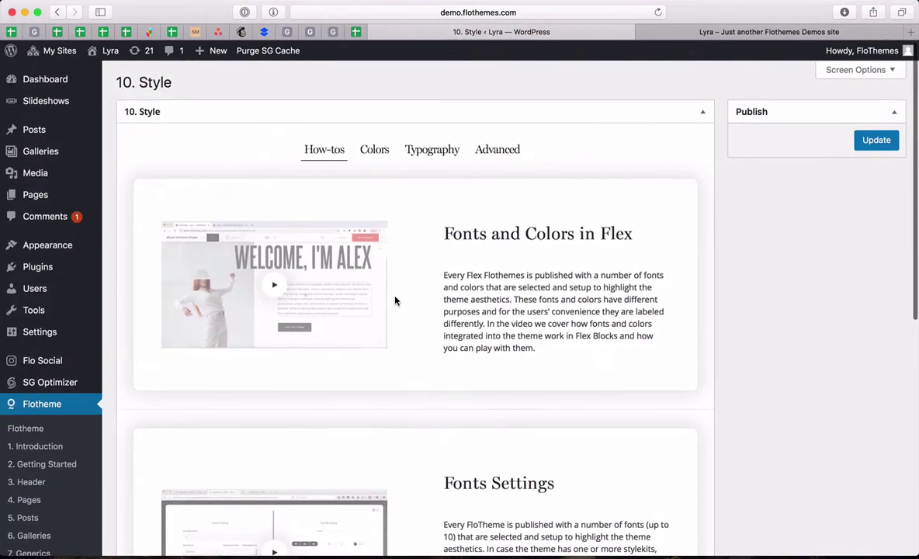
scroll(395, 301, "down", 10)
scroll(394, 301, "up", 10)
scroll(86, 404, "down", 5)
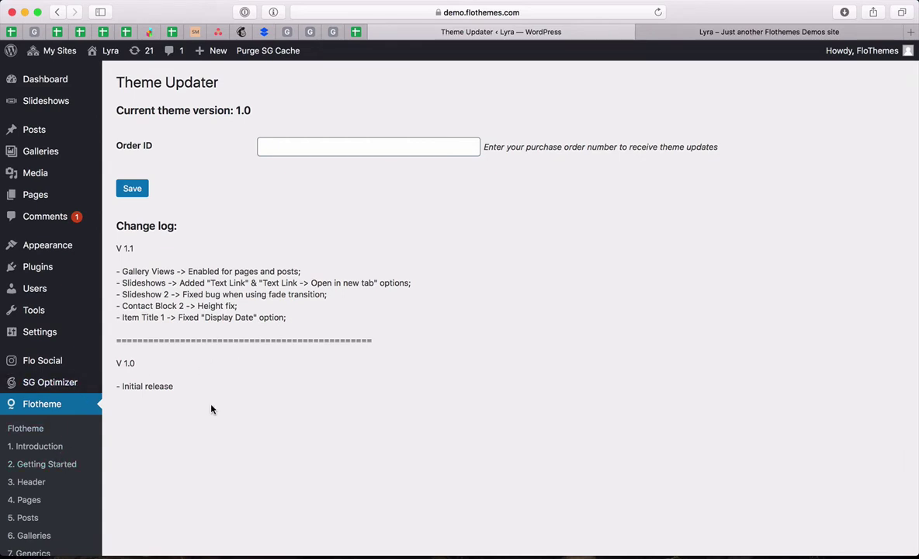
Open the list of all pages and open the HOME A front page for editing
left_click(44, 197)
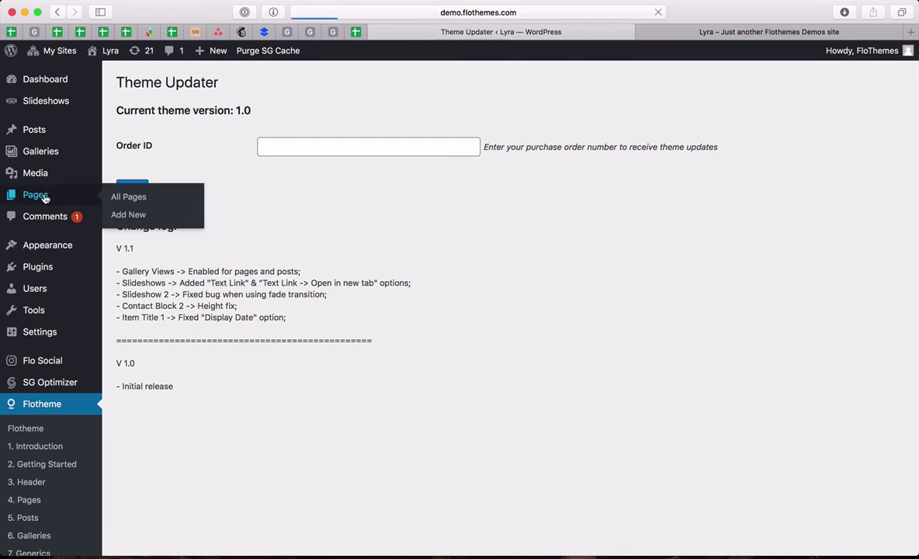
scroll(265, 199, "down", 5)
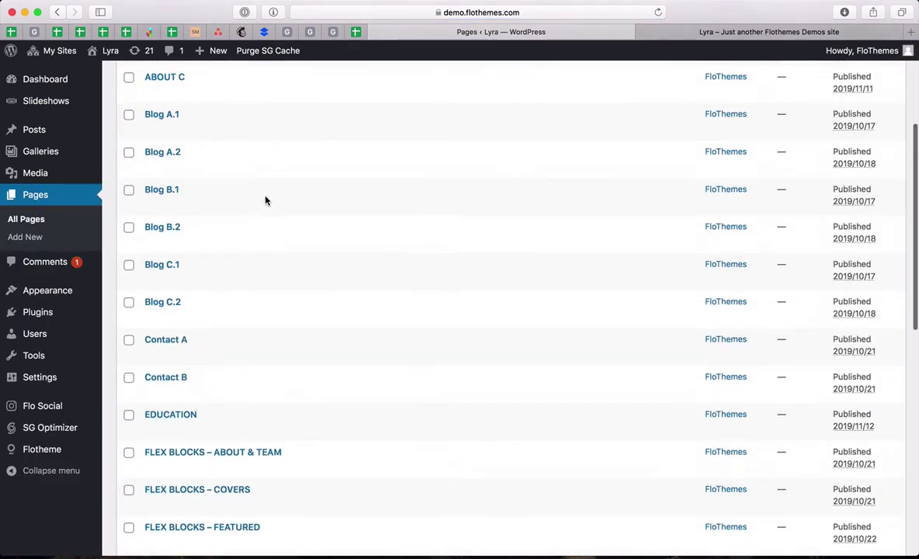
scroll(265, 201, "down", 6)
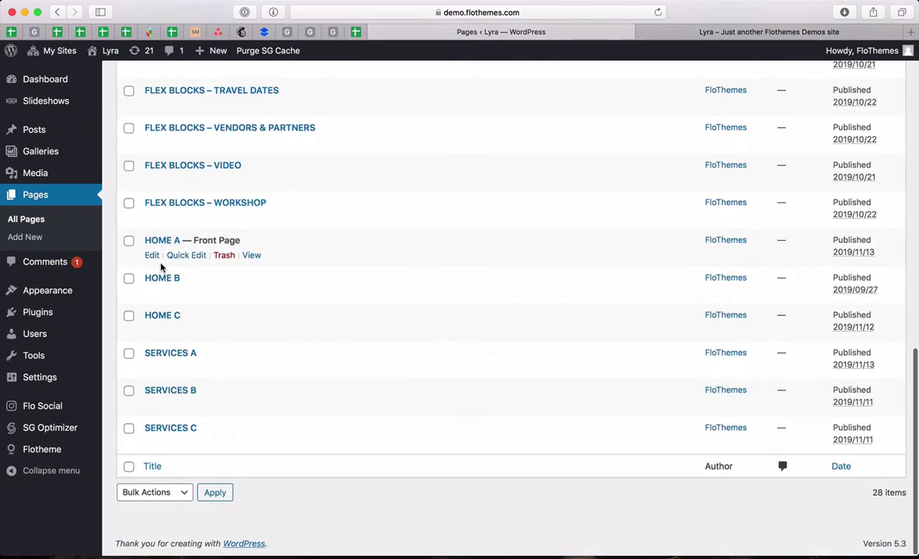
left_click(159, 242)
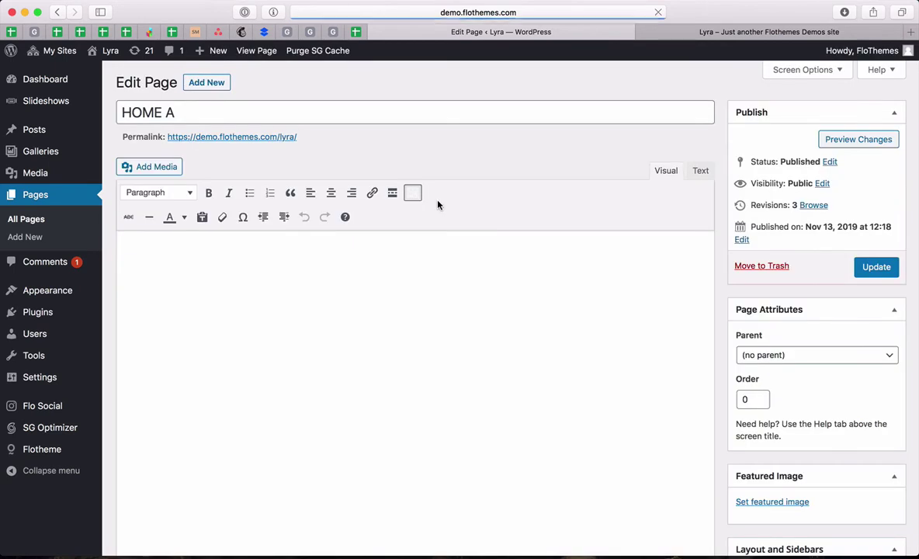
Show the layout templates in the HOME A page's Layout section and look through the available page designs
scroll(438, 204, "down", 3)
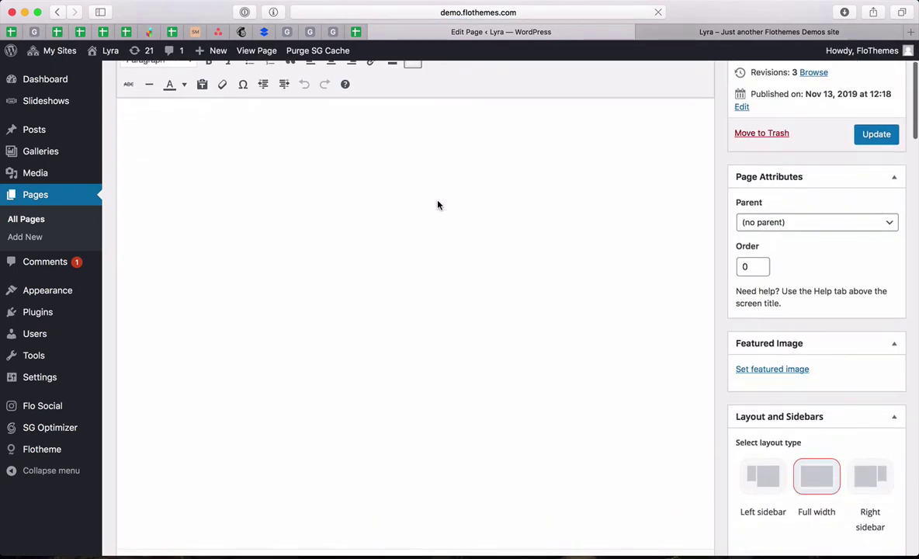
scroll(390, 222, "down", 5)
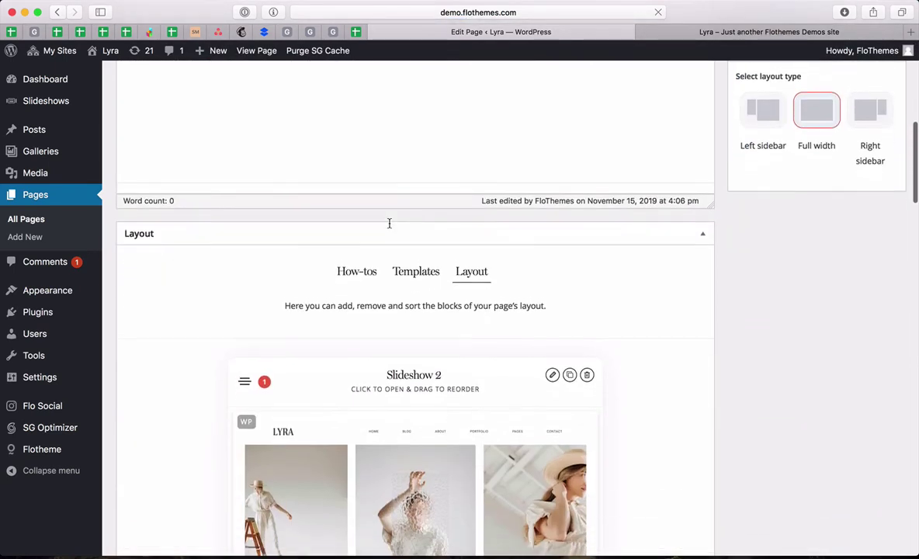
left_click(420, 264)
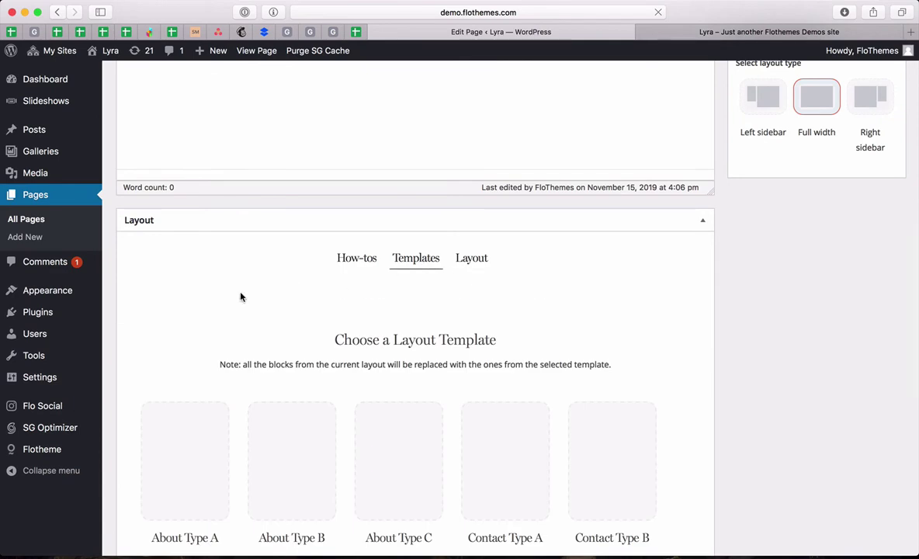
scroll(241, 297, "down", 10)
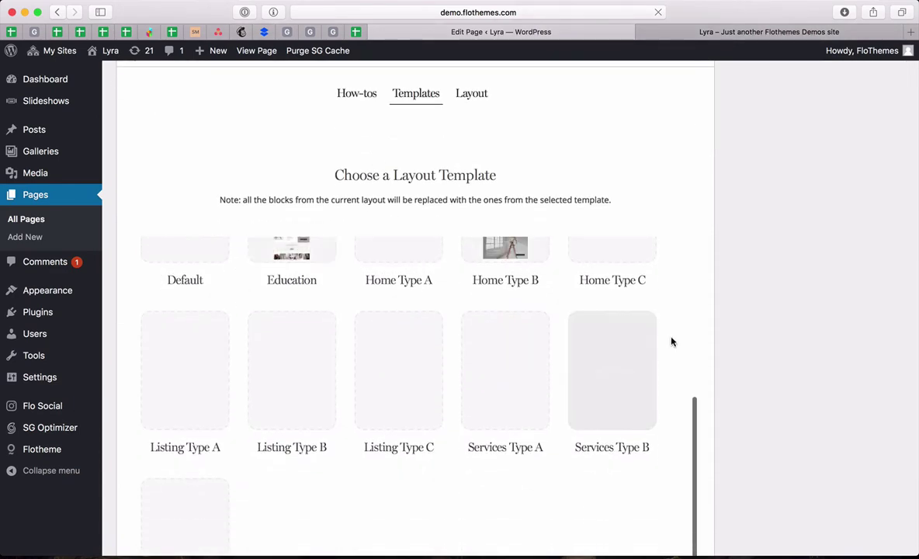
scroll(673, 342, "down", 5)
scroll(419, 342, "up", 5)
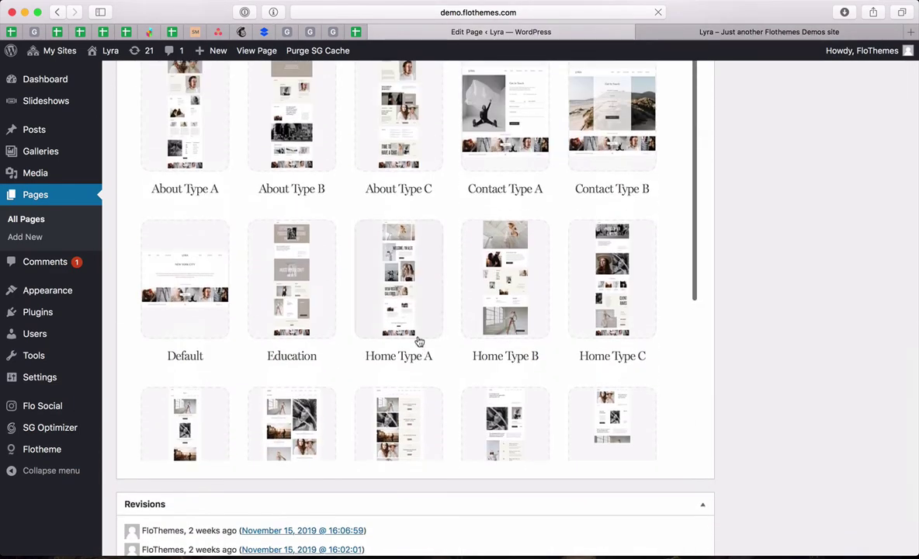
scroll(347, 342, "up", 5)
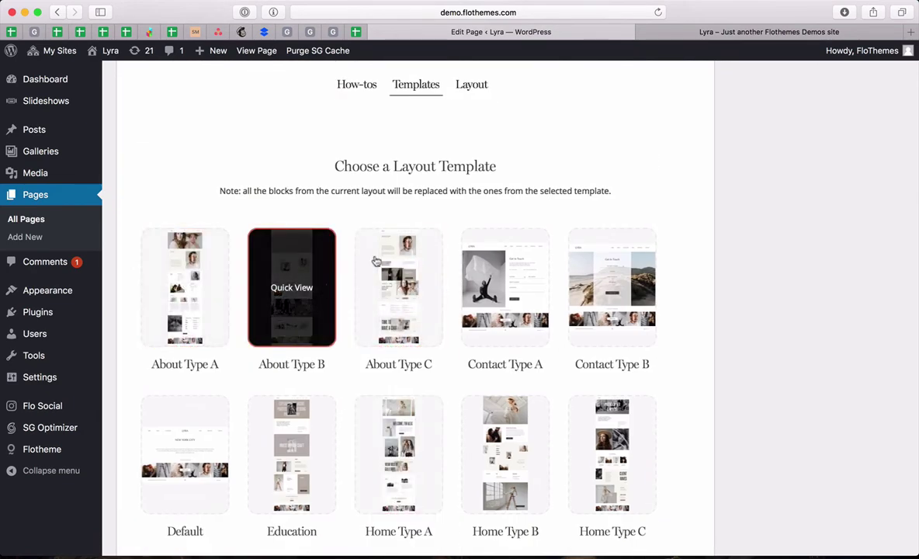
Preview the Home Type A layout template and look through its full design beside the template list
scroll(398, 349, "down", 3)
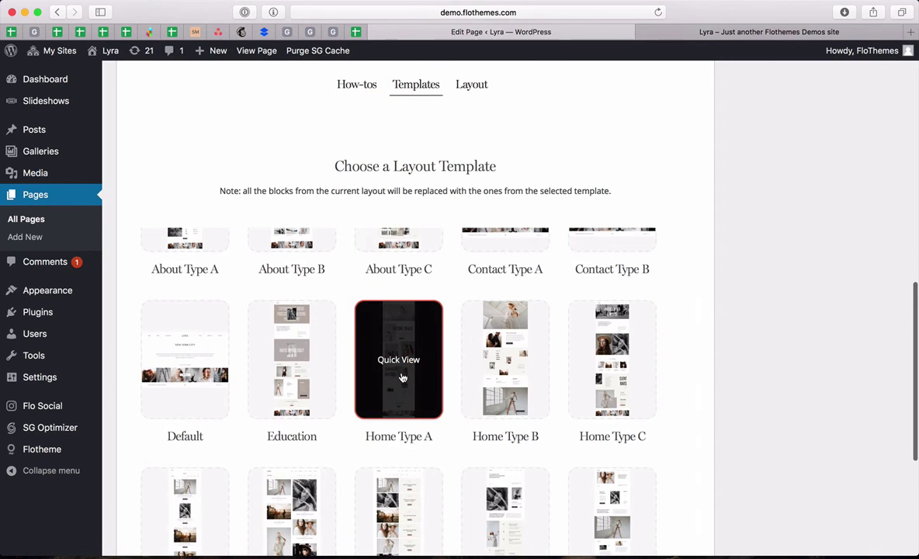
left_click(399, 360)
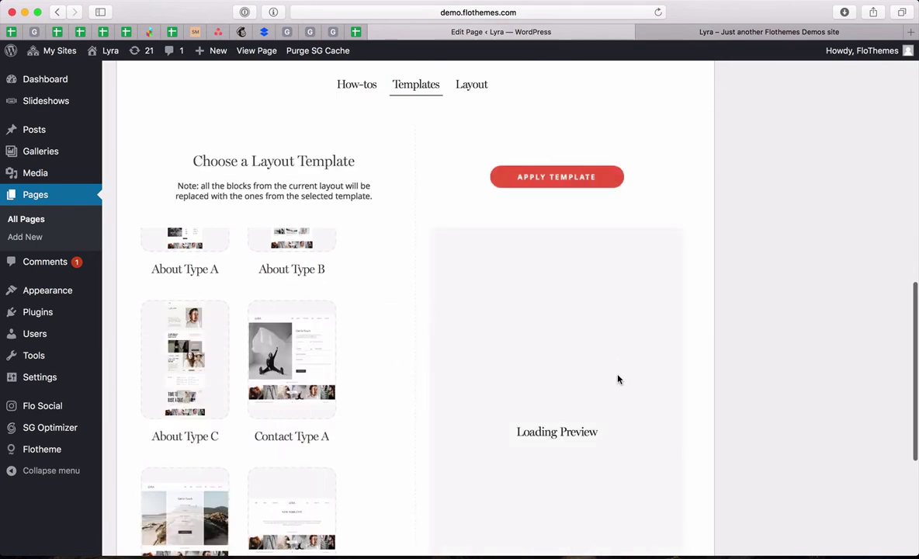
scroll(618, 378, "down", 2)
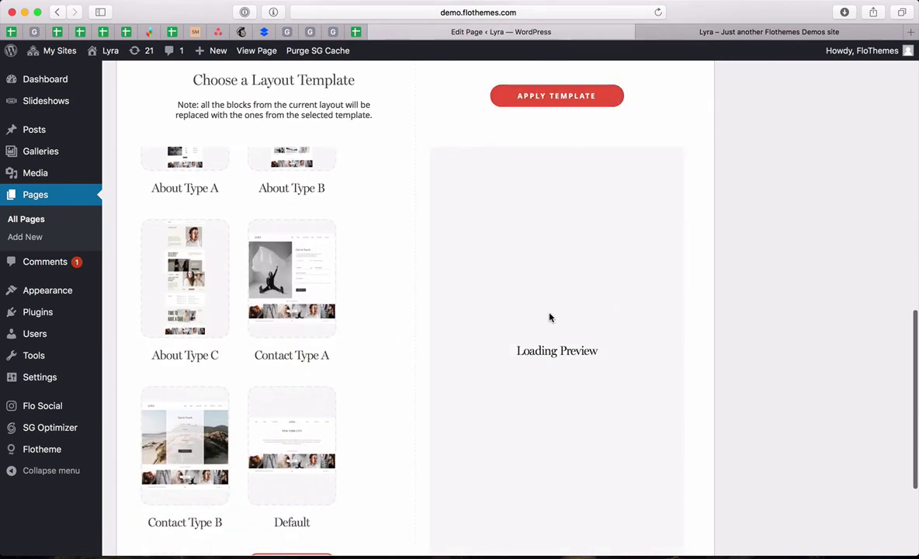
scroll(546, 441, "down", 3)
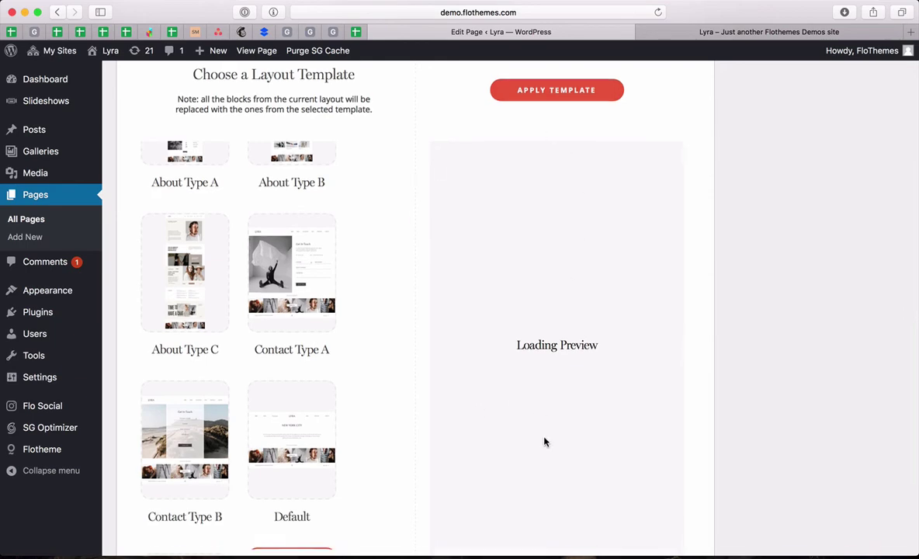
scroll(546, 441, "up", 6)
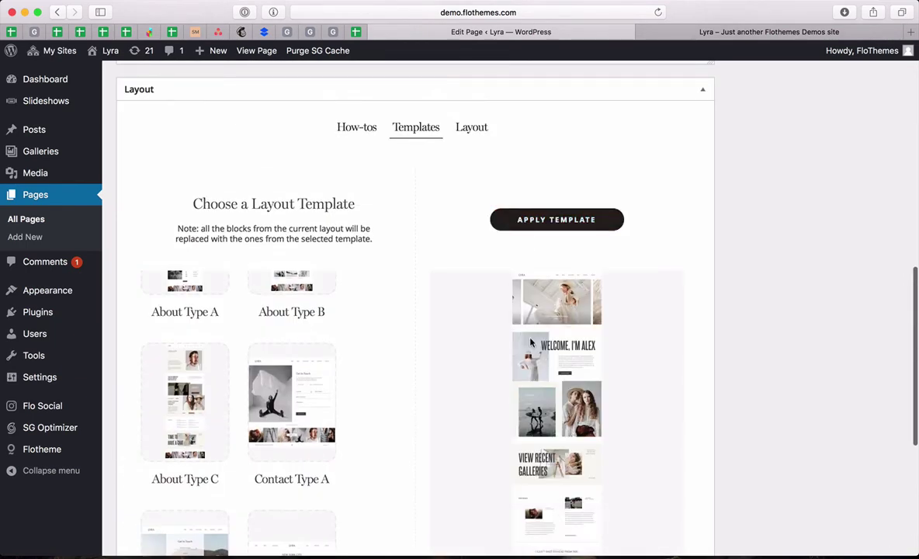
scroll(551, 388, "down", 5)
scroll(464, 215, "up", 10)
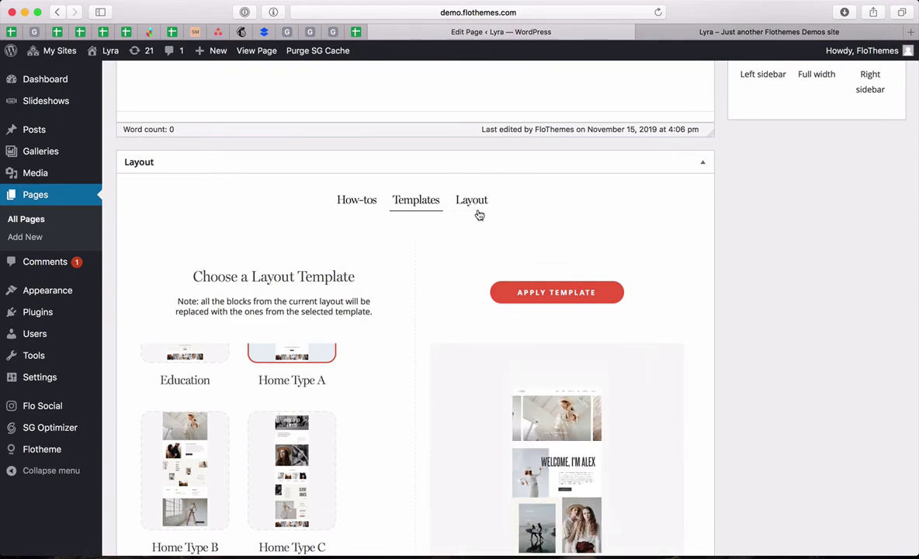
Show the HOME A page's current layout and look through its blocks from Slideshow 2 down to the Footer Placeholder
left_click(469, 201)
scroll(469, 201, "down", 3)
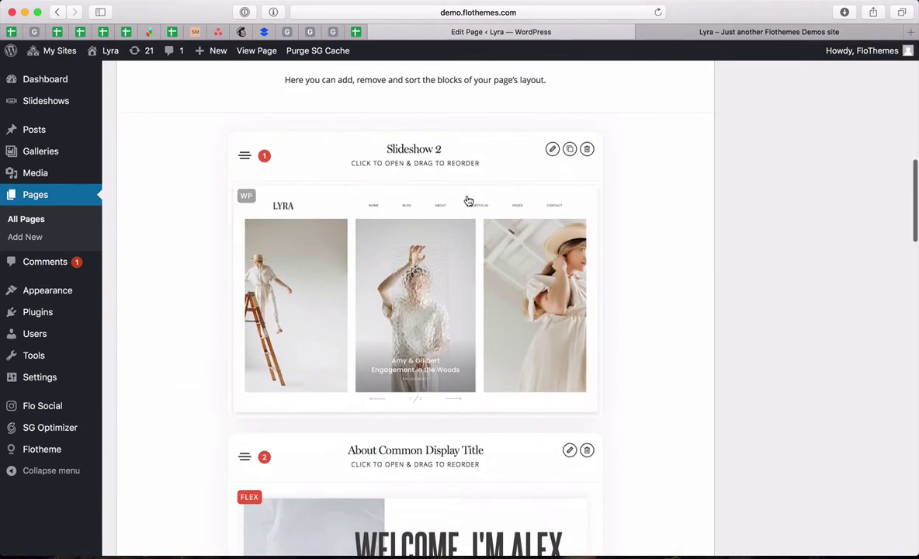
scroll(420, 233, "up", 5)
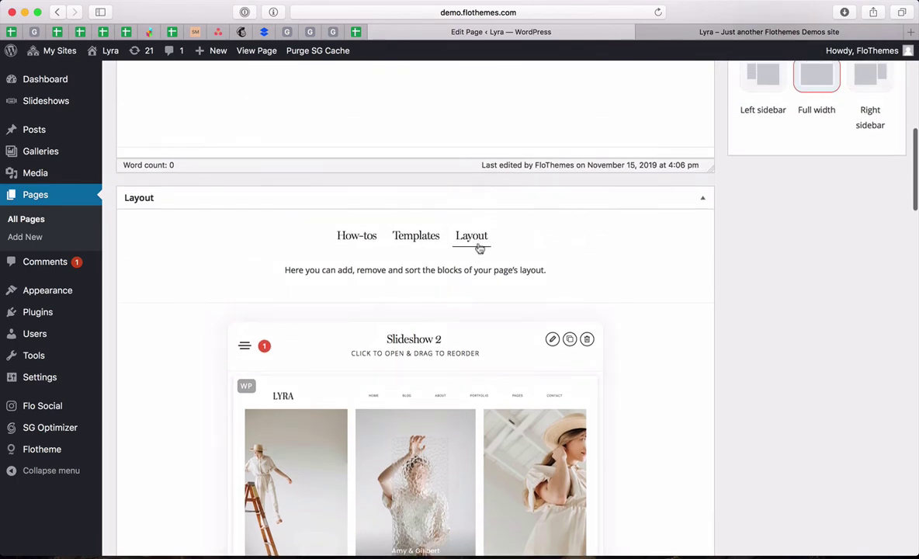
scroll(443, 231, "down", 5)
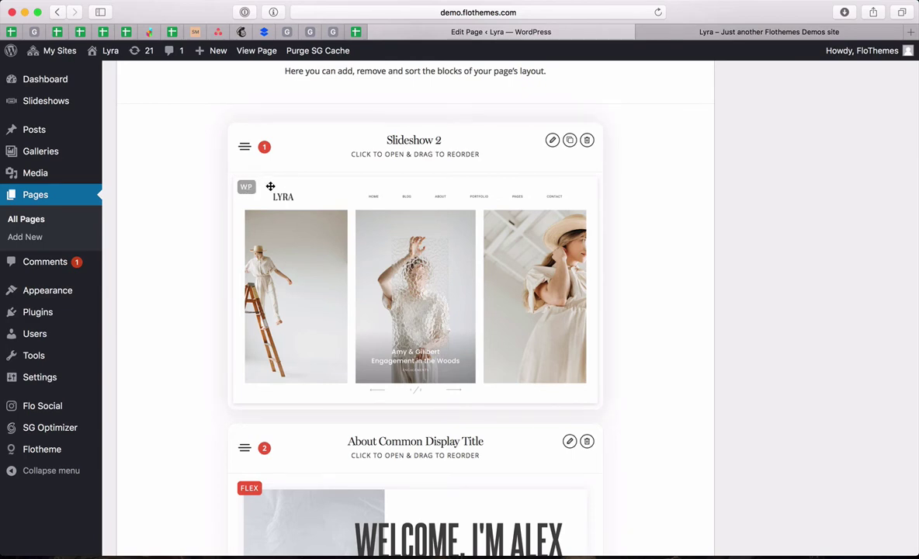
scroll(361, 257, "down", 5)
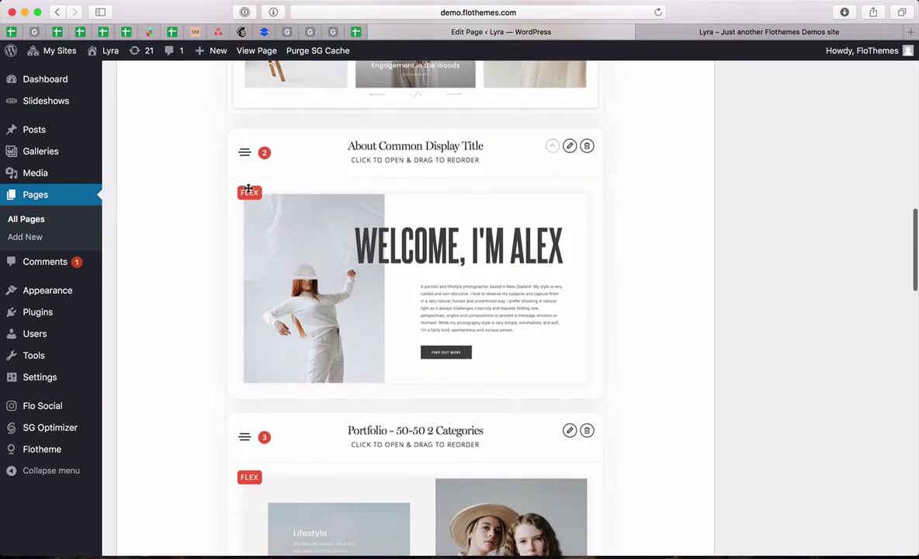
scroll(265, 214, "down", 11)
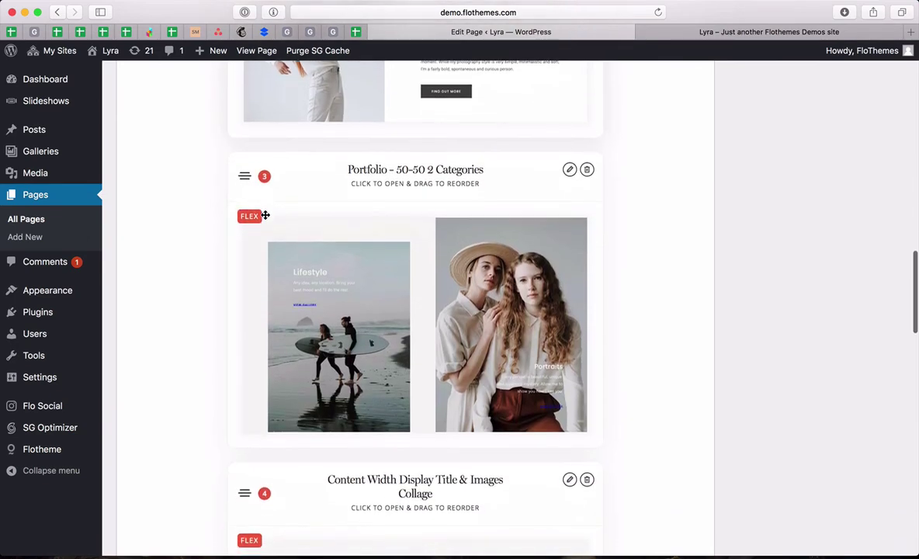
scroll(416, 194, "up", 10)
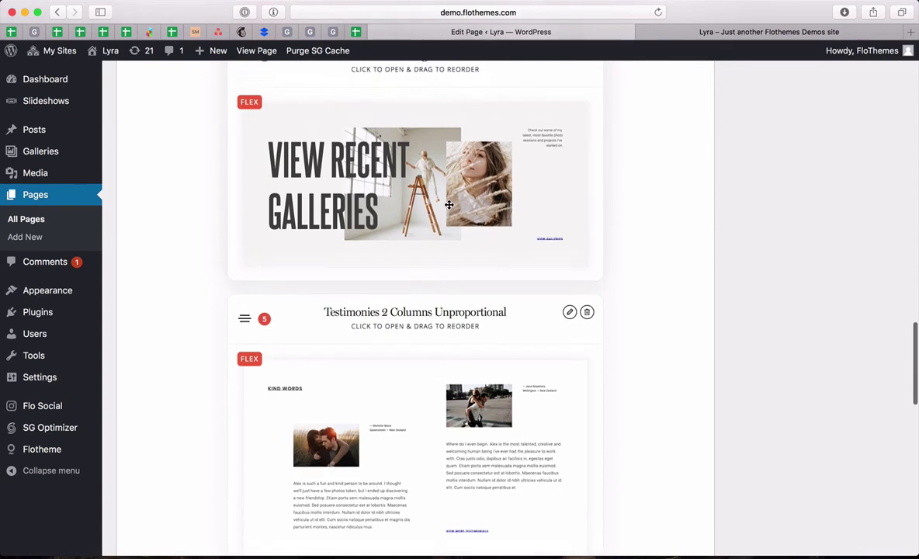
scroll(449, 204, "down", 20)
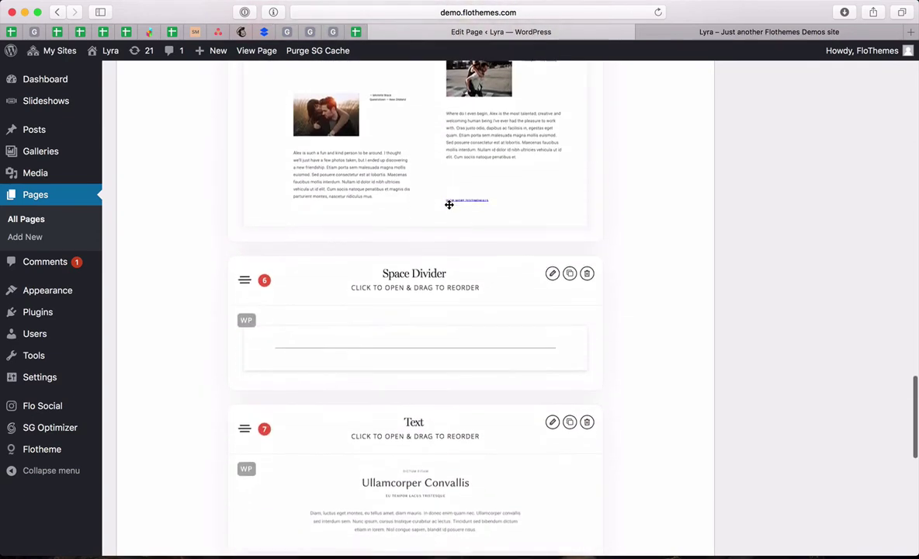
scroll(449, 205, "down", 5)
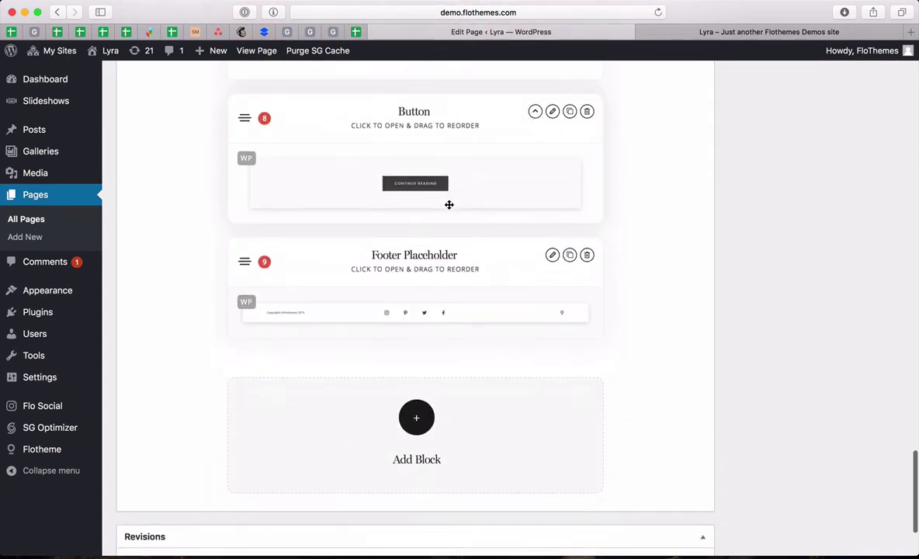
scroll(419, 203, "up", 4)
scroll(454, 336, "up", 3)
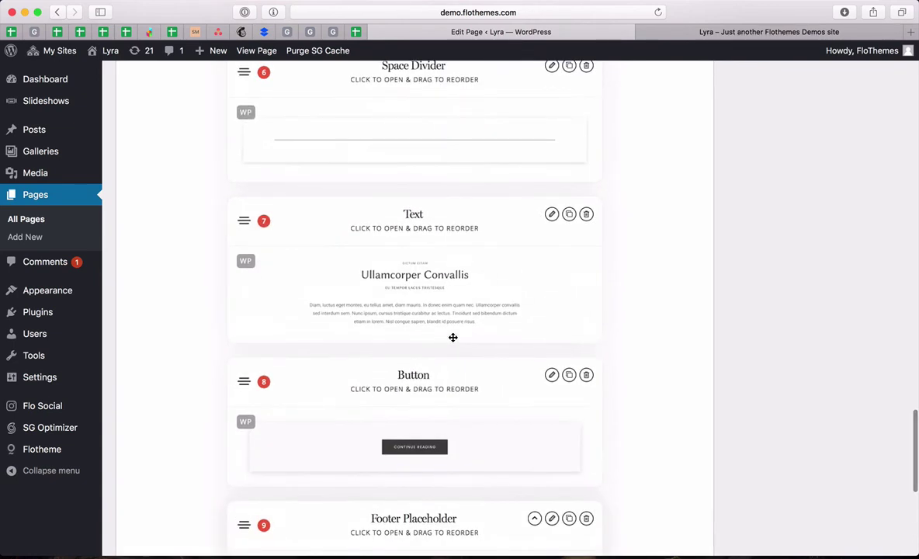
left_click_drag(410, 455, 413, 392)
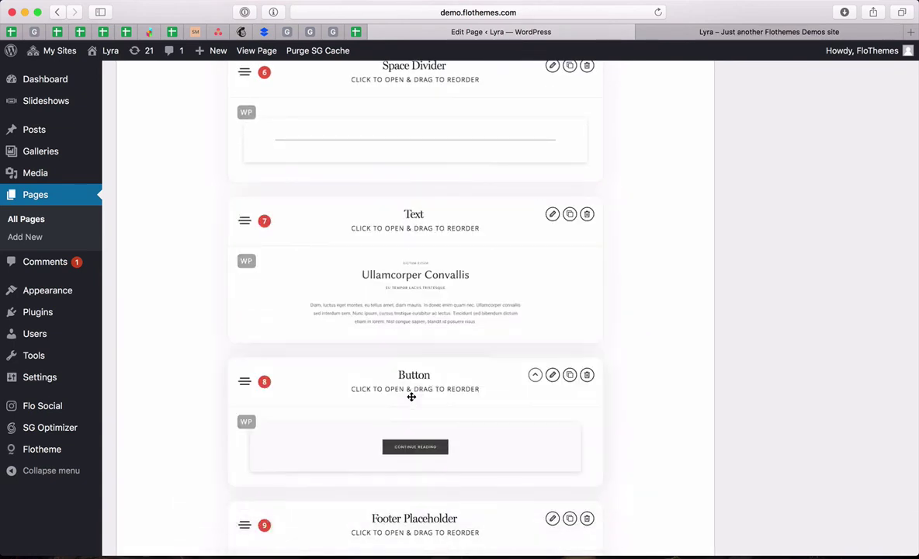
Open the Text block's settings, view its Margins and Miscellaneous options, and collapse the block
left_click(553, 219)
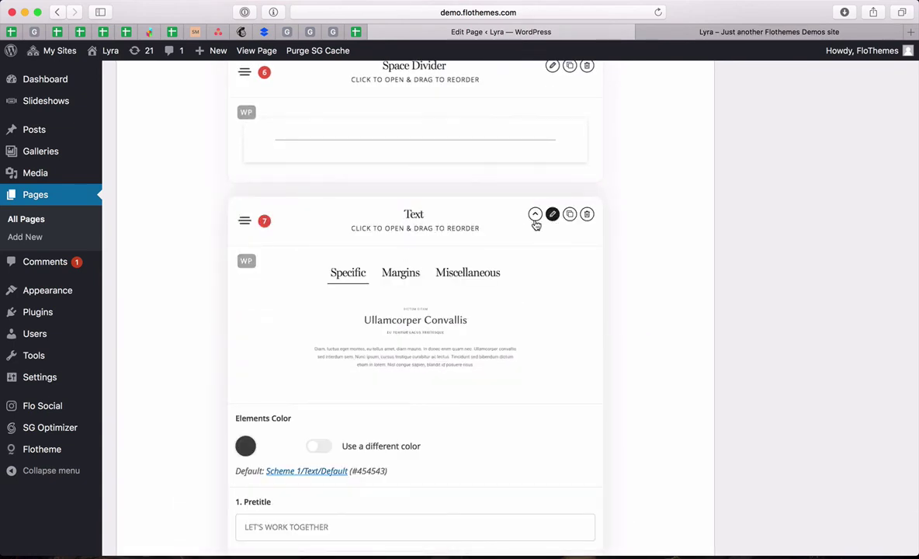
left_click(401, 277)
left_click(464, 273)
left_click(553, 216)
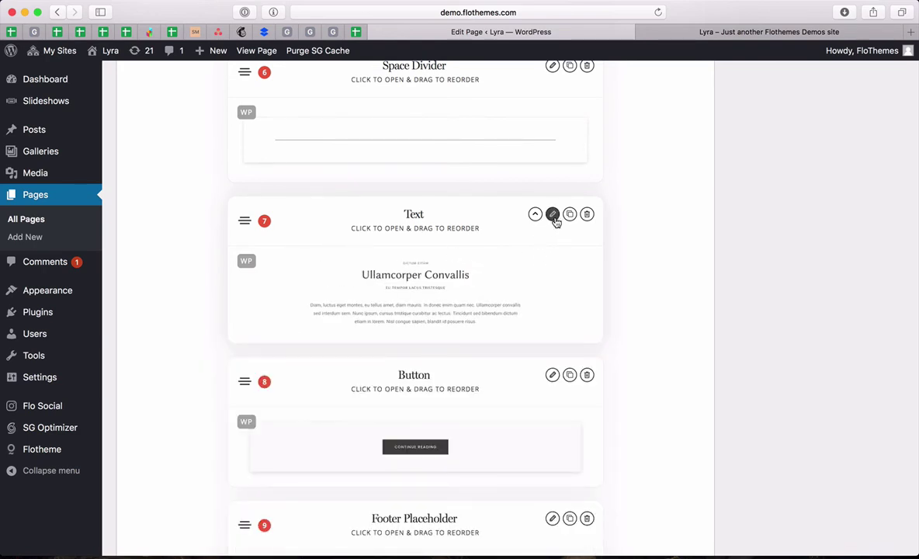
left_click(553, 217)
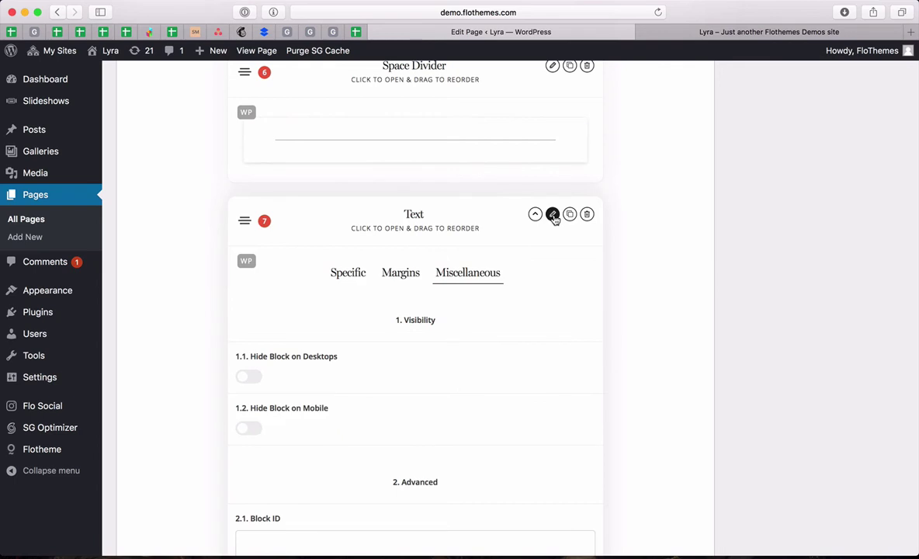
left_click(554, 216)
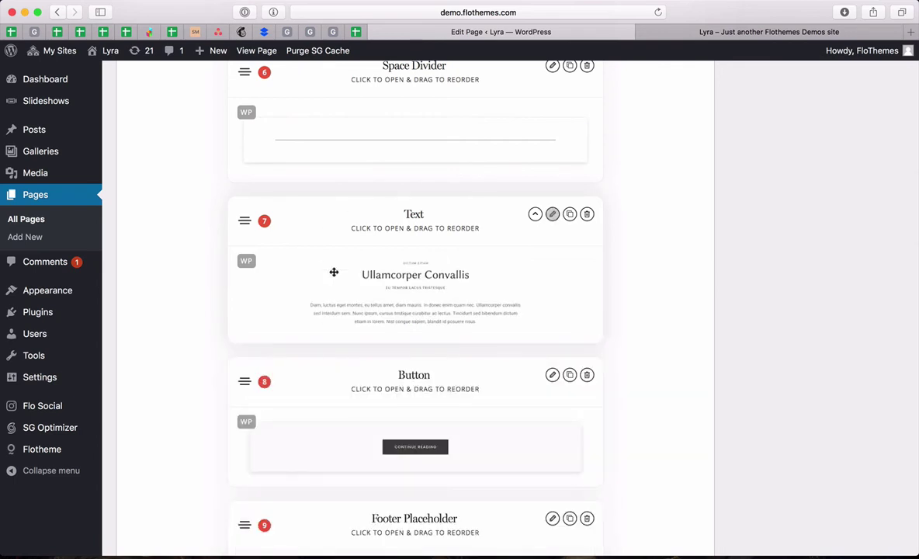
Reopen the Text block, review its visibility and advanced options and its Specific settings, and close it
left_click(409, 282)
scroll(411, 283, "down", 3)
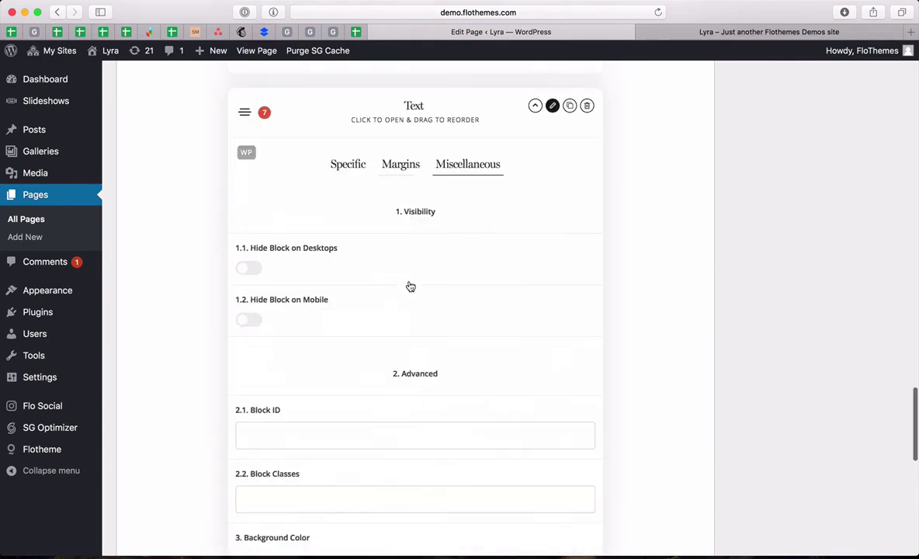
scroll(356, 224, "up", 1)
left_click(356, 223)
left_click(553, 154)
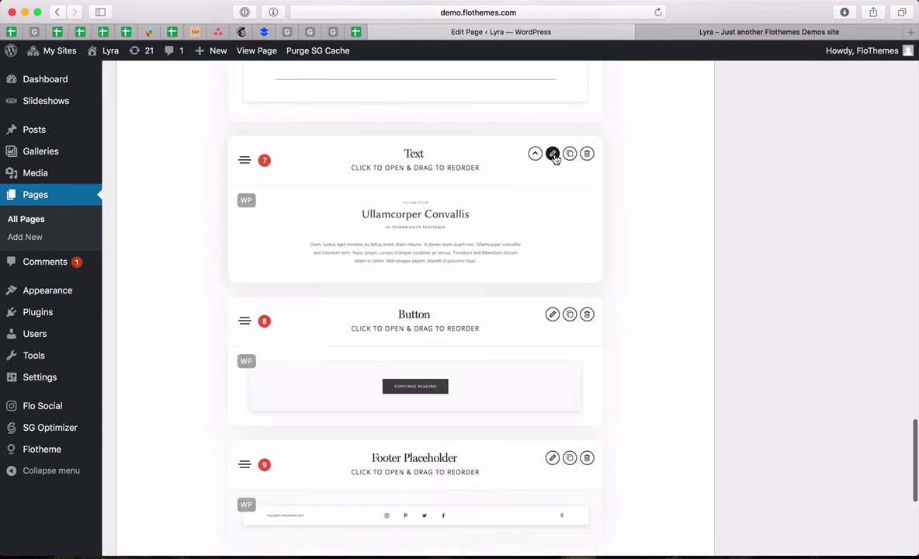
Examine the delete and copy controls on the Space Divider block and compare them with the Testimonies block's controls
scroll(392, 306, "up", 8)
scroll(393, 305, "down", 5)
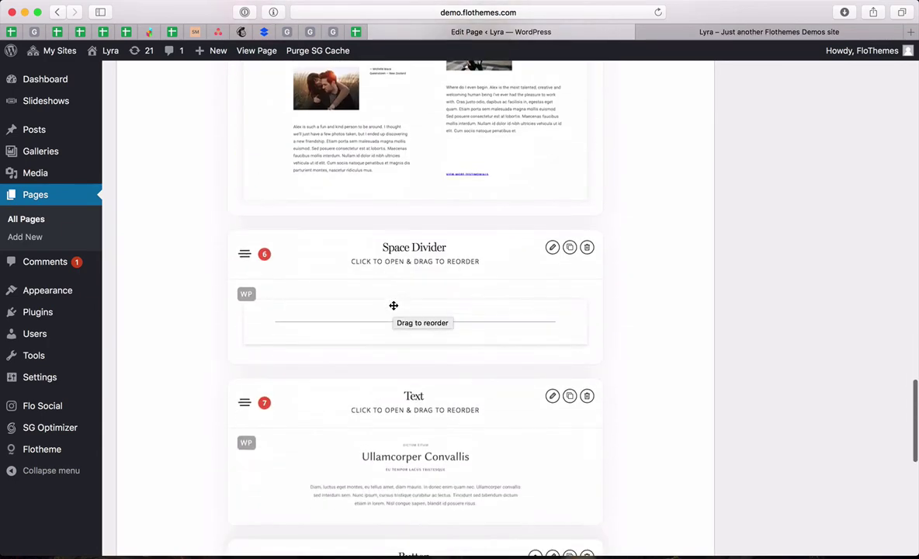
scroll(514, 243, "down", 3)
scroll(513, 245, "down", 2)
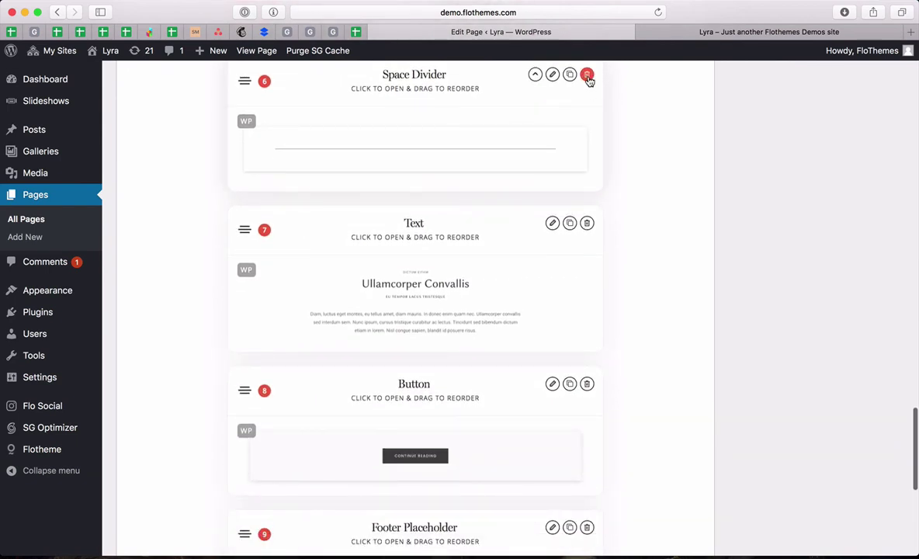
scroll(589, 81, "up", 10)
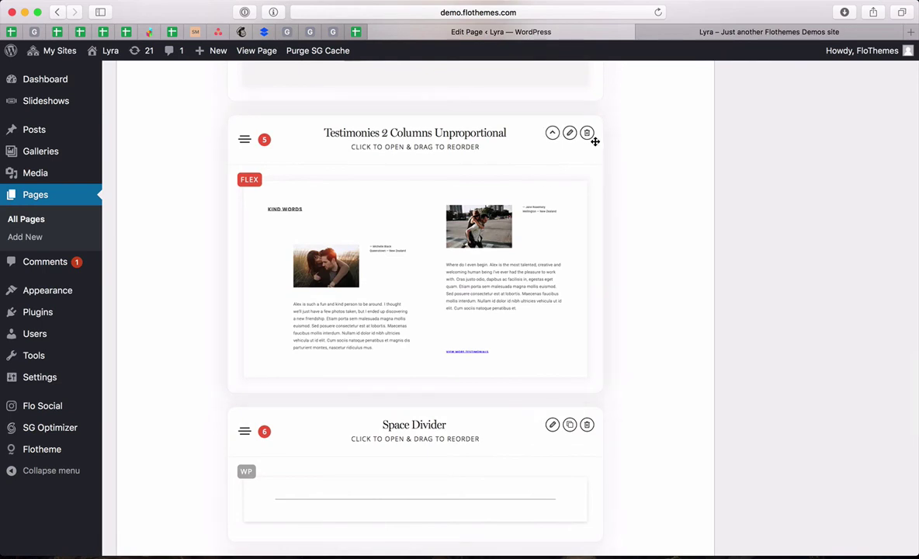
scroll(505, 210, "down", 2)
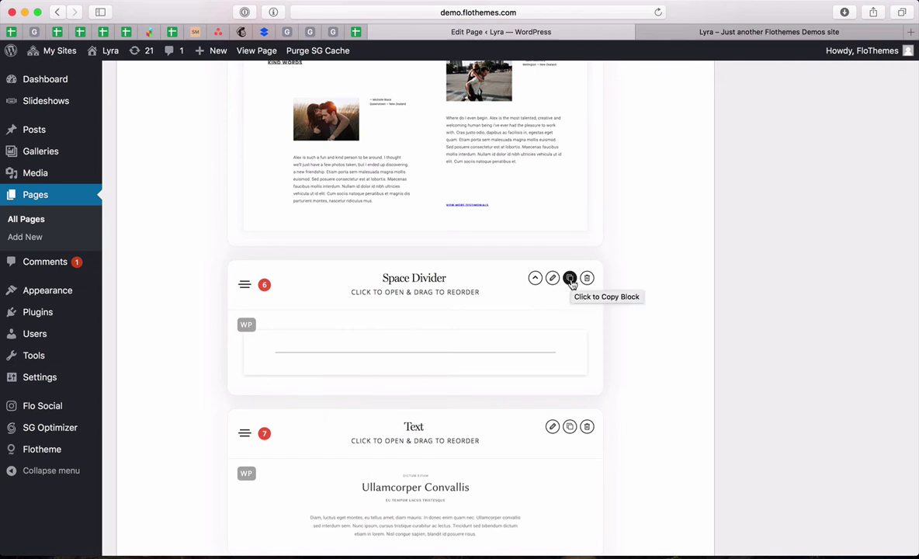
Open the list of blocks that can be added at the layout's end, look through it, and close it
scroll(571, 283, "down", 10)
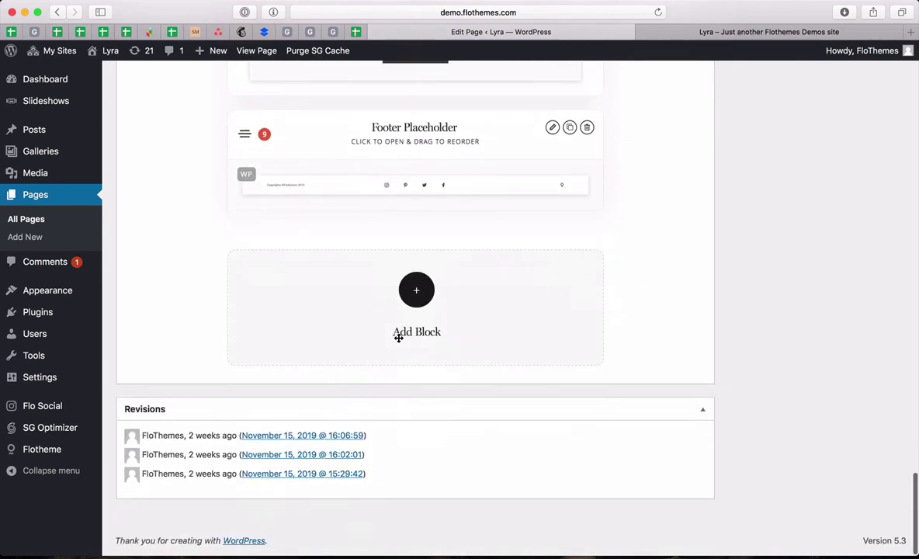
left_click(416, 295)
scroll(388, 187, "down", 3)
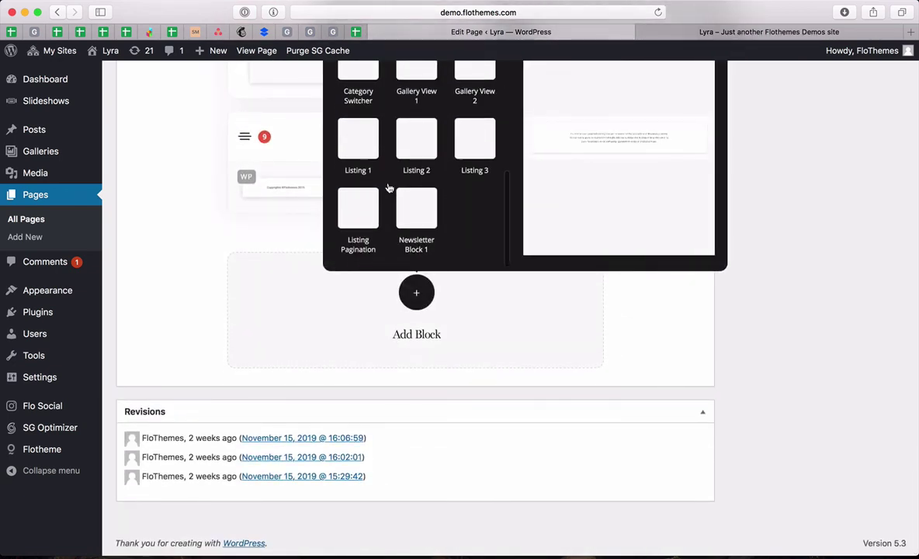
scroll(242, 295, "up", 5)
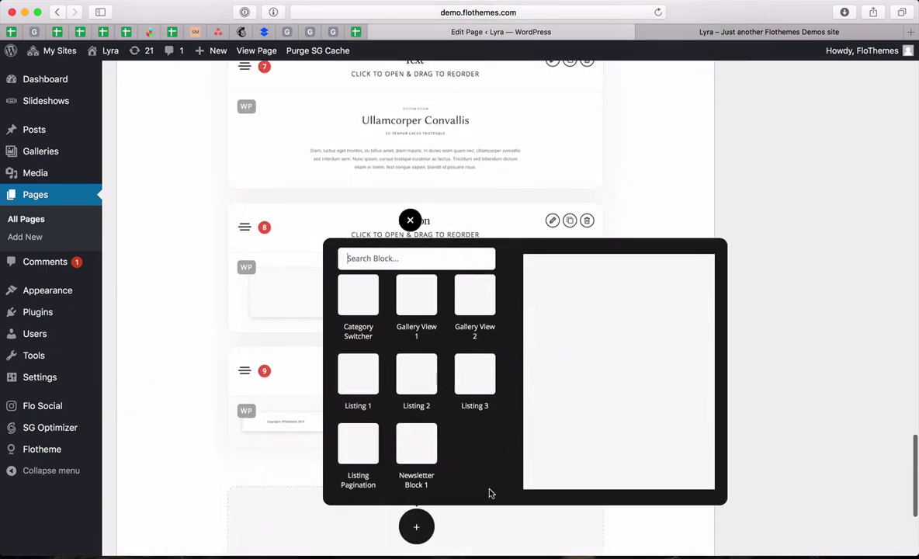
left_click(410, 219)
Open the Testimonies 2 Columns Unproportional Flex block, review its builder, import and export options, and collapse it
scroll(361, 301, "up", 10)
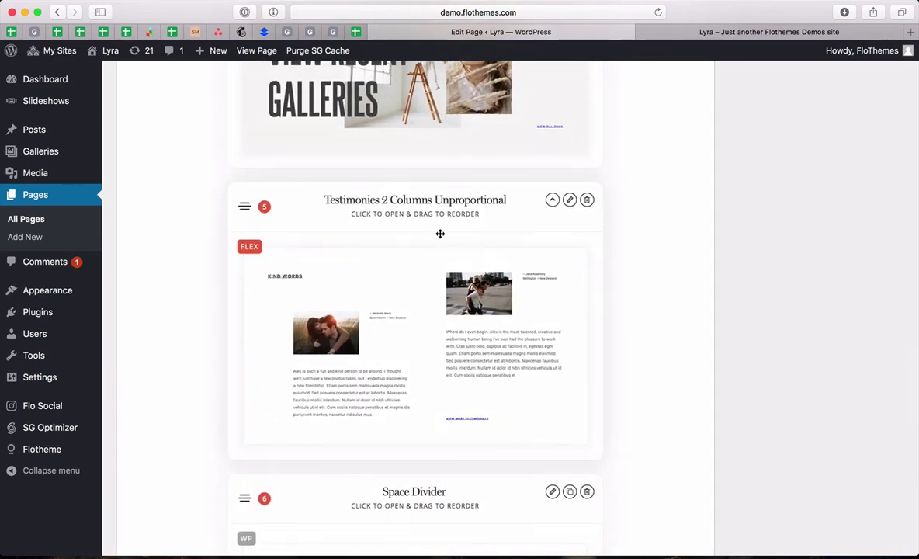
left_click(489, 208)
scroll(438, 226, "down", 4)
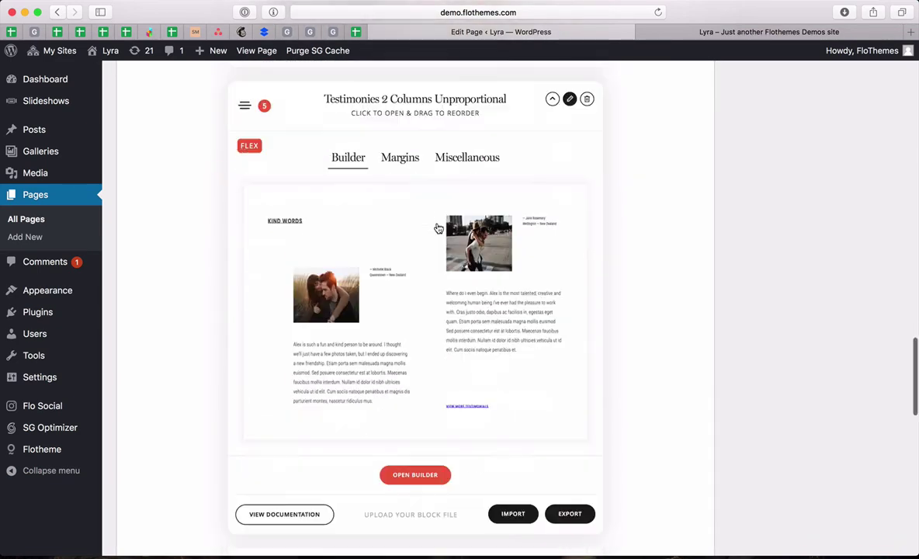
scroll(438, 226, "down", 3)
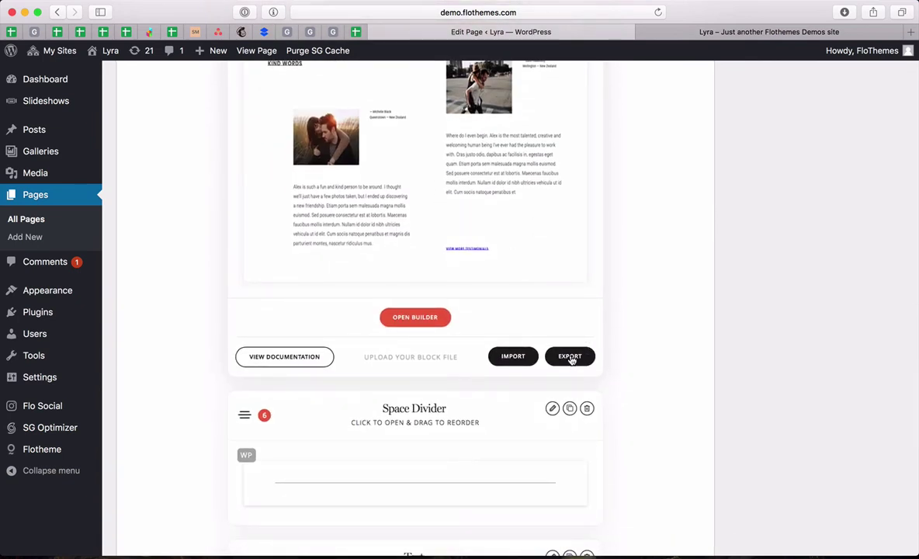
scroll(503, 353, "up", 4)
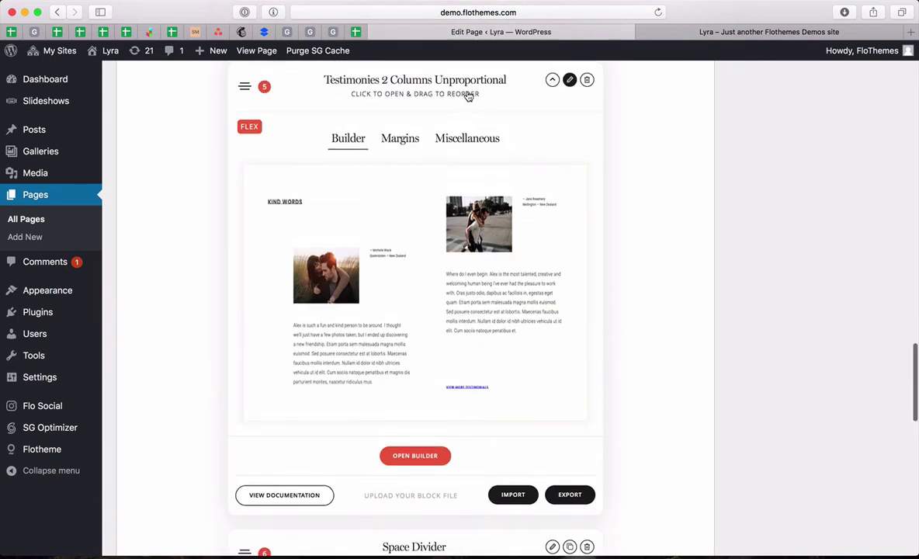
left_click(438, 78)
left_click(483, 80)
left_click(511, 81)
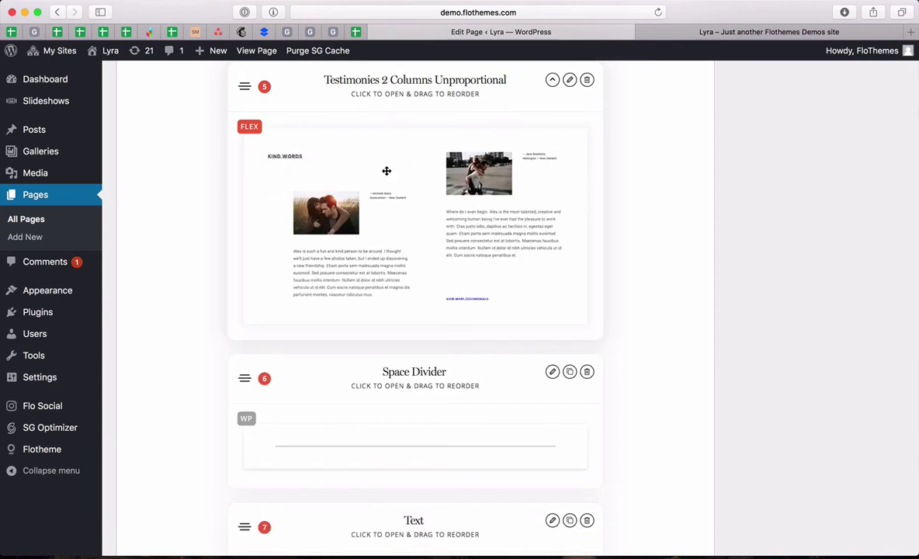
scroll(387, 171, "down", 3)
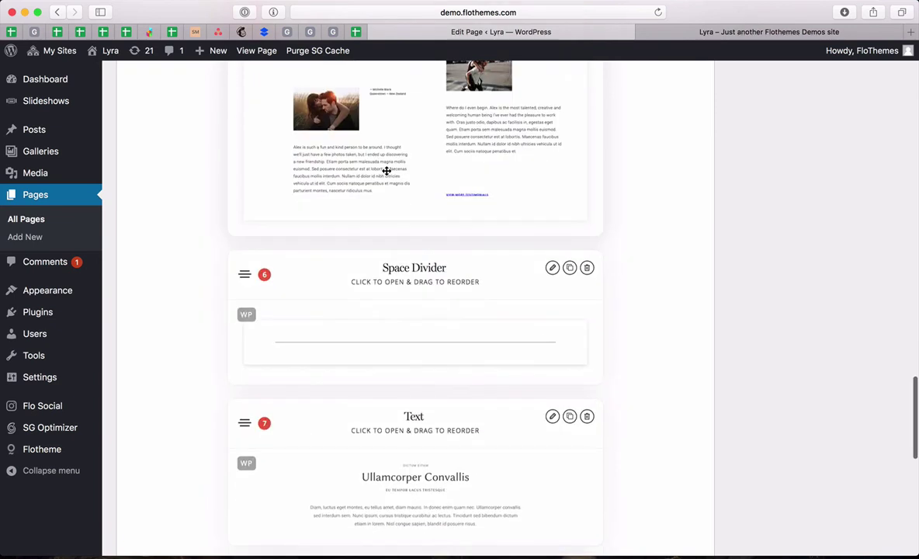
Look through the page's blocks down to the Footer Placeholder, browse the list of blocks that can be added, and close the list
scroll(387, 171, "down", 6)
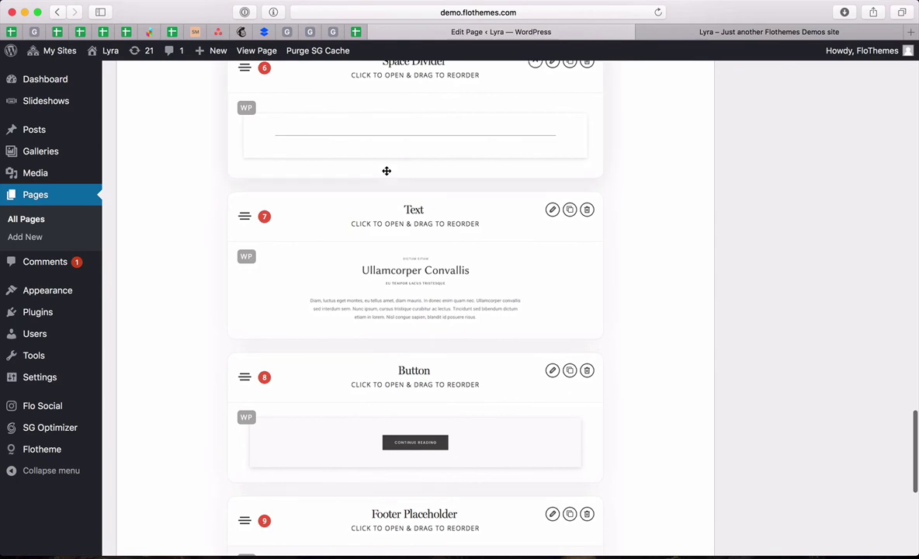
scroll(387, 170, "down", 5)
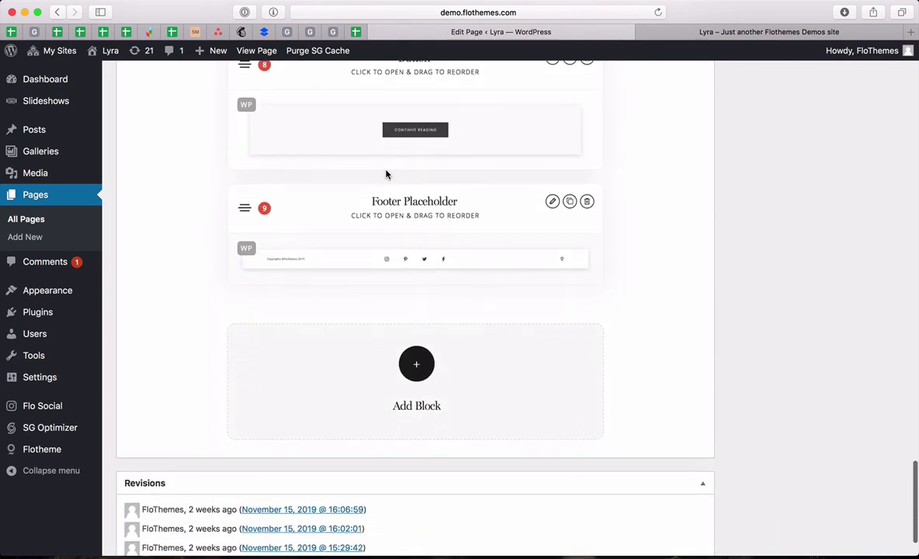
scroll(387, 174, "down", 2)
scroll(280, 443, "up", 15)
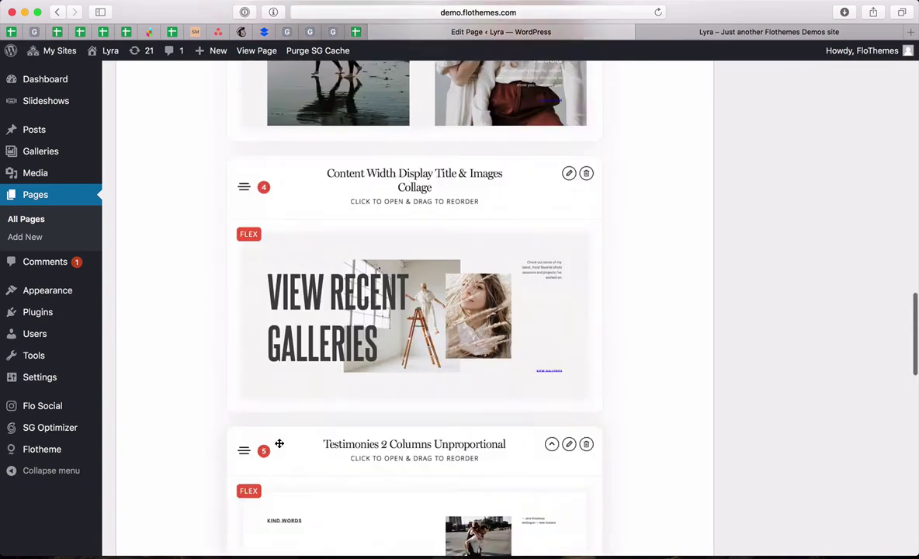
scroll(277, 444, "down", 15)
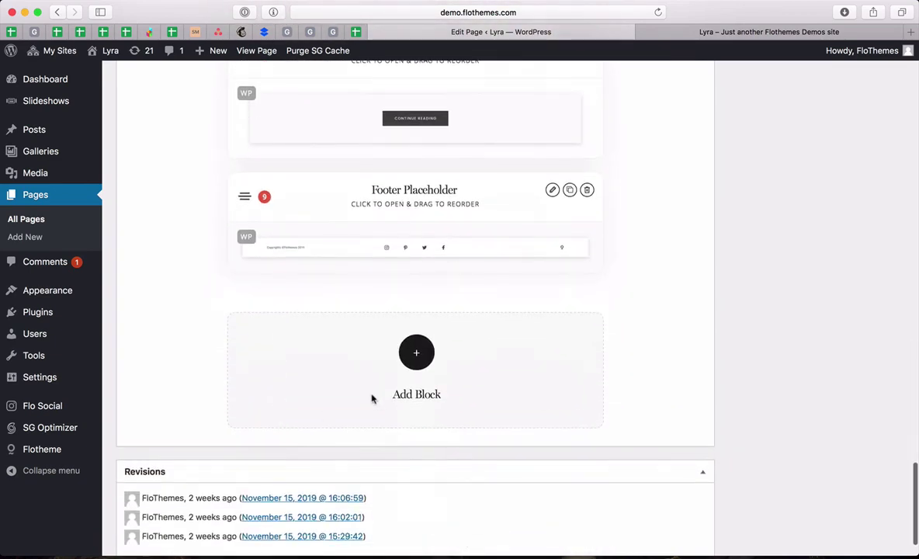
left_click(417, 352)
scroll(390, 215, "down", 3)
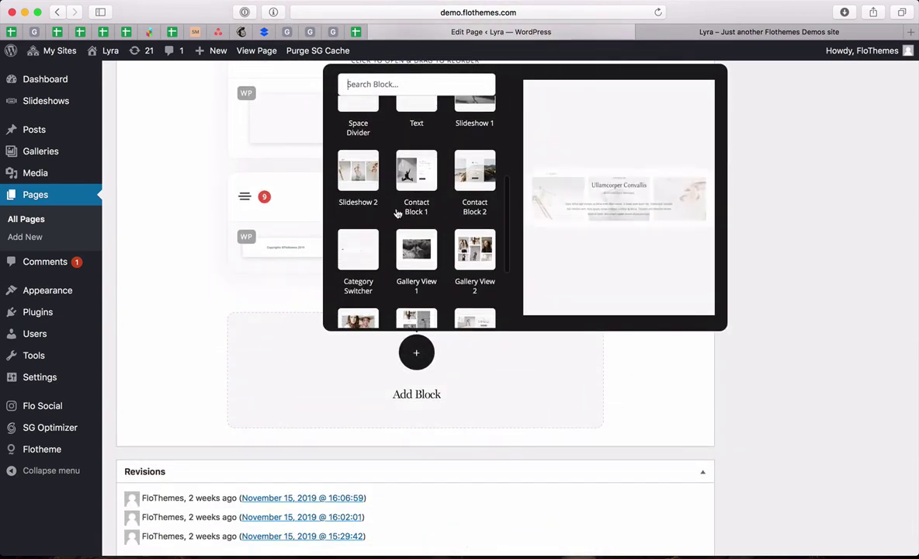
scroll(174, 282, "up", 5)
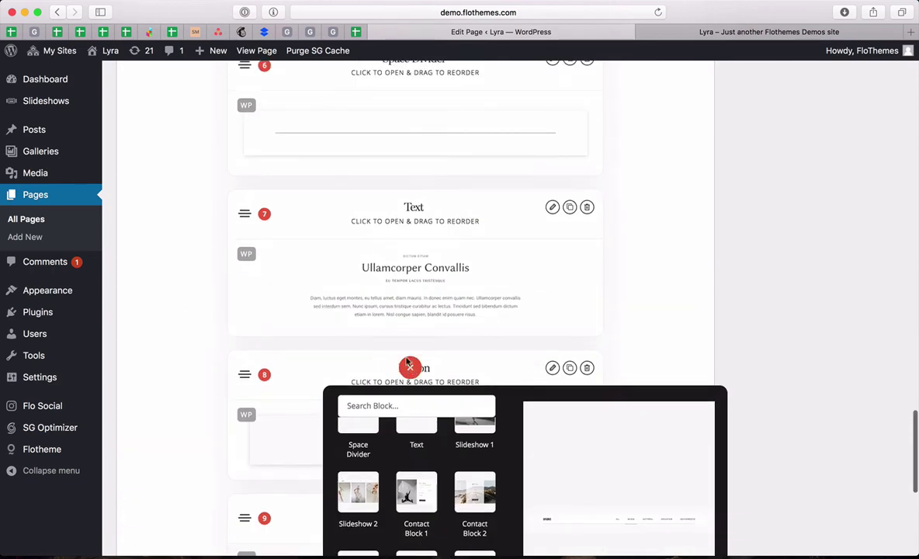
left_click(410, 368)
Expand the Testimonies 2 Columns Unproportional block and open it in the Flex builder
scroll(428, 236, "up", 6)
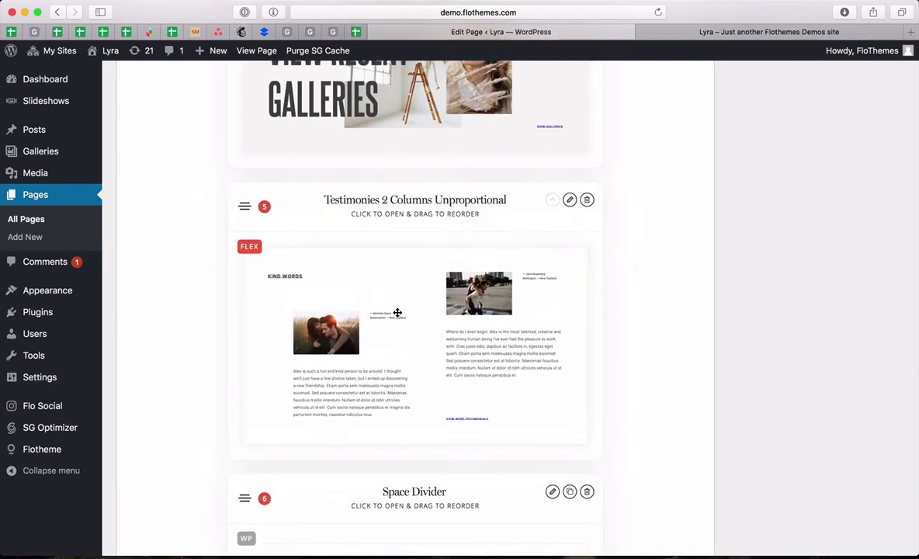
left_click(397, 312)
scroll(398, 316, "down", 4)
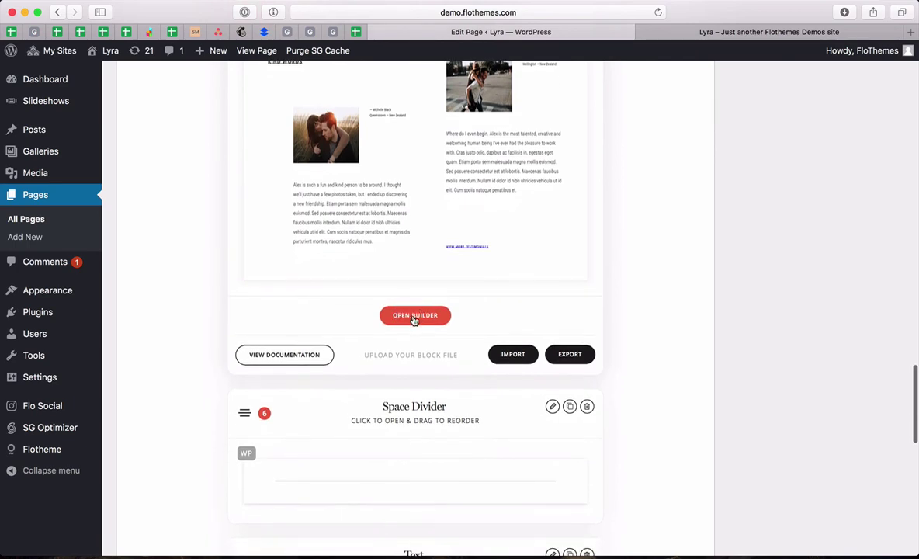
left_click(414, 316)
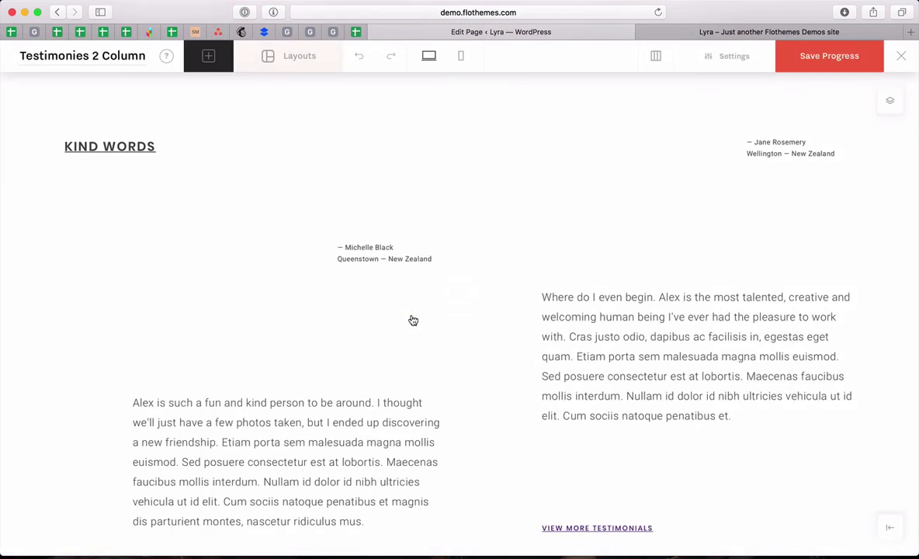
Open the builder's layout library and browse the Links, Covers, Text and Video categories
left_click(289, 61)
left_click(70, 170)
left_click(69, 198)
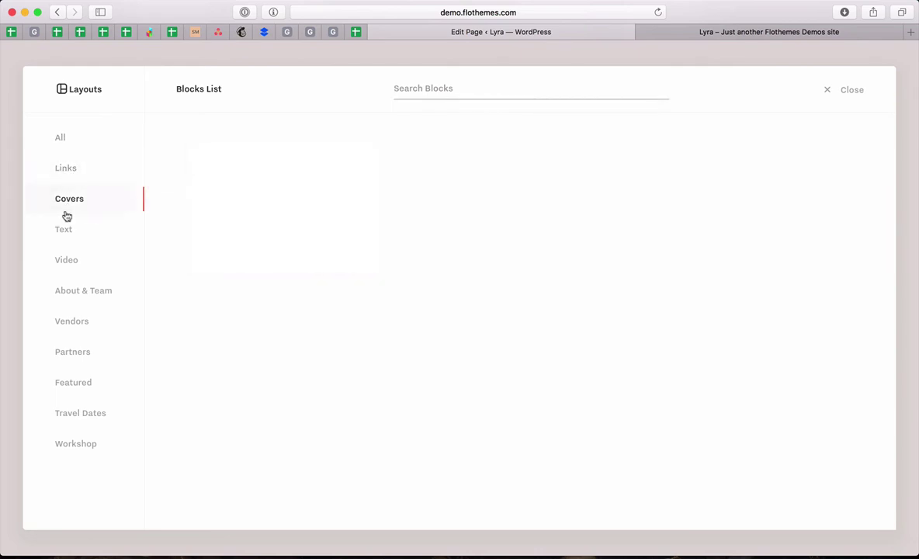
left_click(63, 230)
left_click(66, 260)
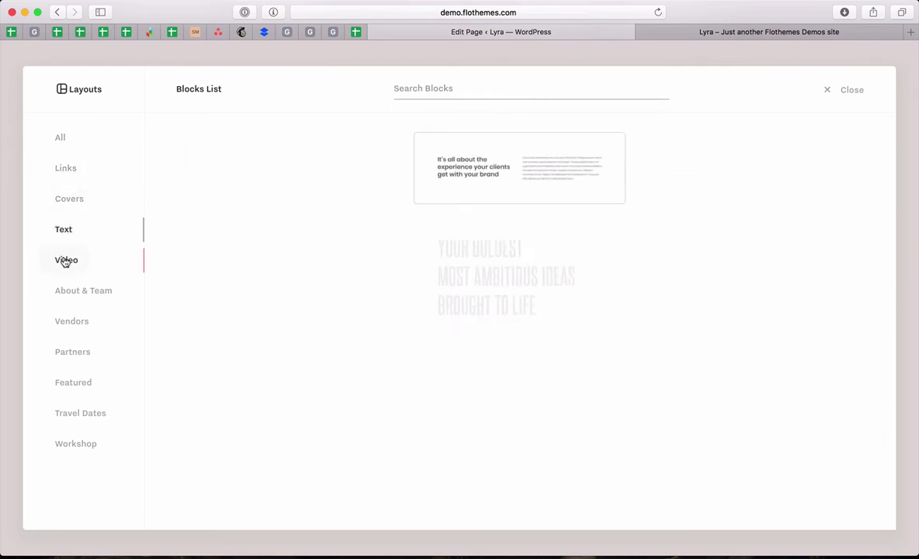
left_click(438, 90)
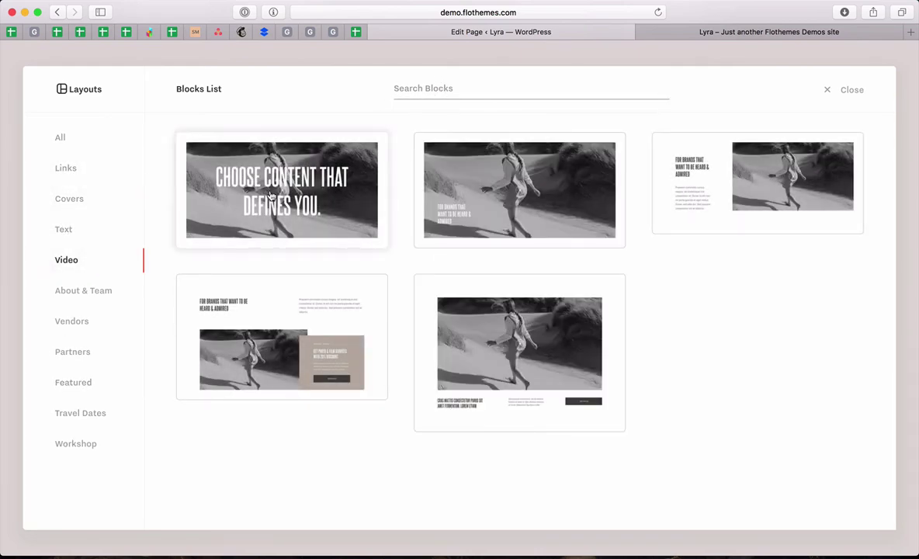
Preview the Fullscreen, Text & Video Side by Side and Video + Discount Offer layouts, and close the library and builder without applying any
left_click(518, 184)
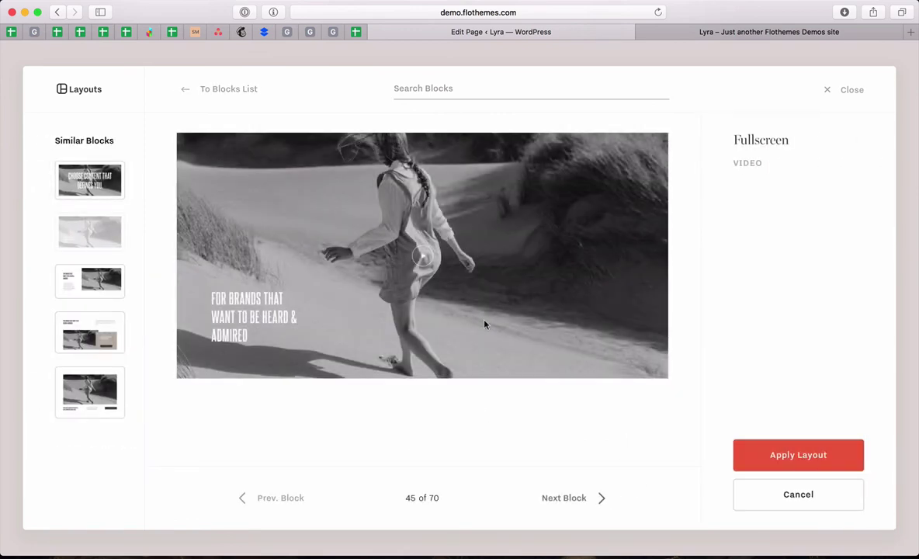
double_click(740, 138)
left_click(572, 498)
left_click(572, 498)
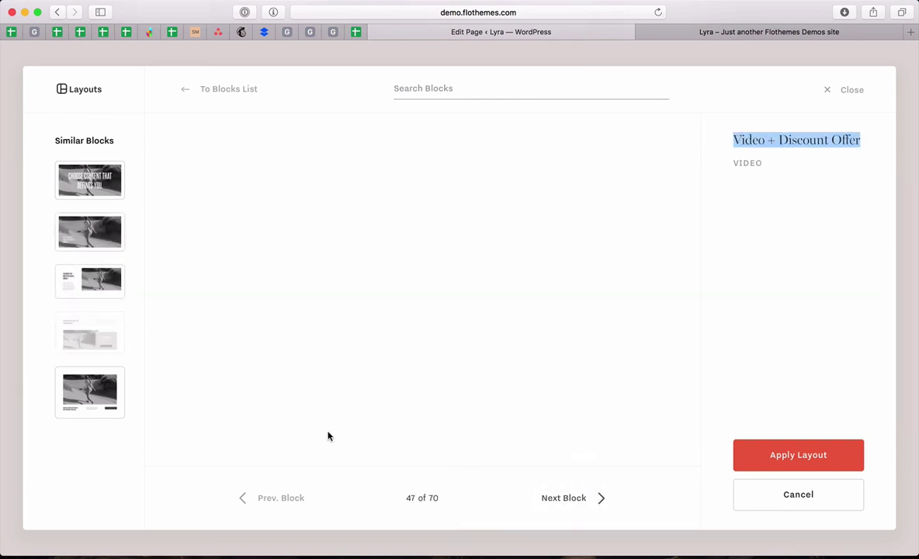
left_click(263, 501)
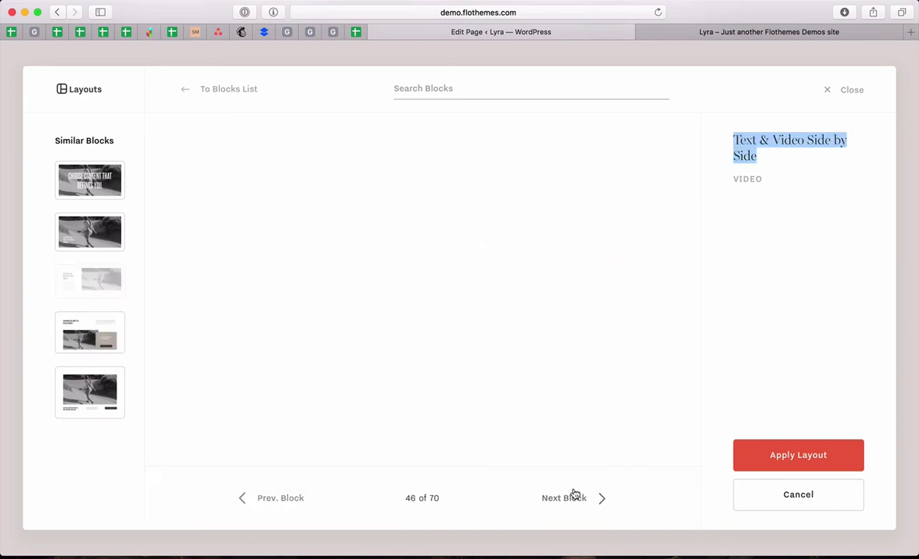
left_click(577, 499)
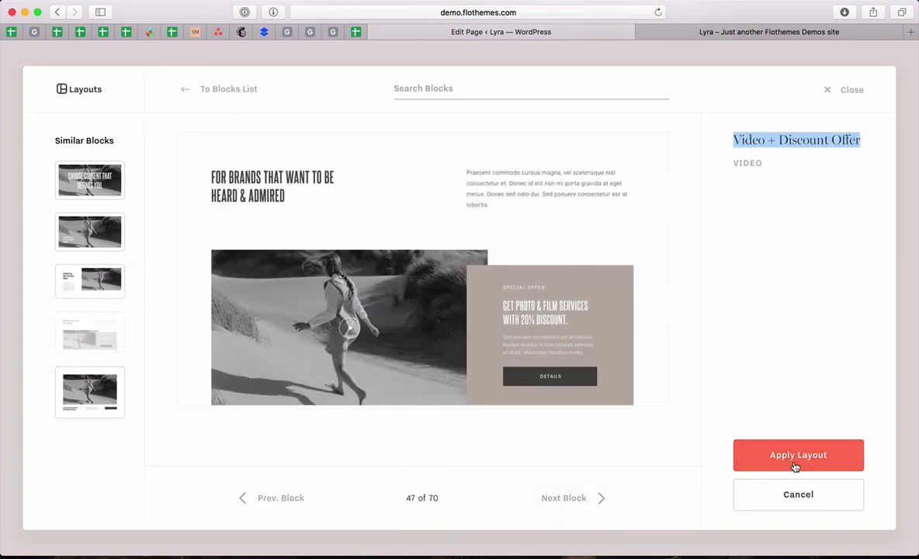
left_click(853, 91)
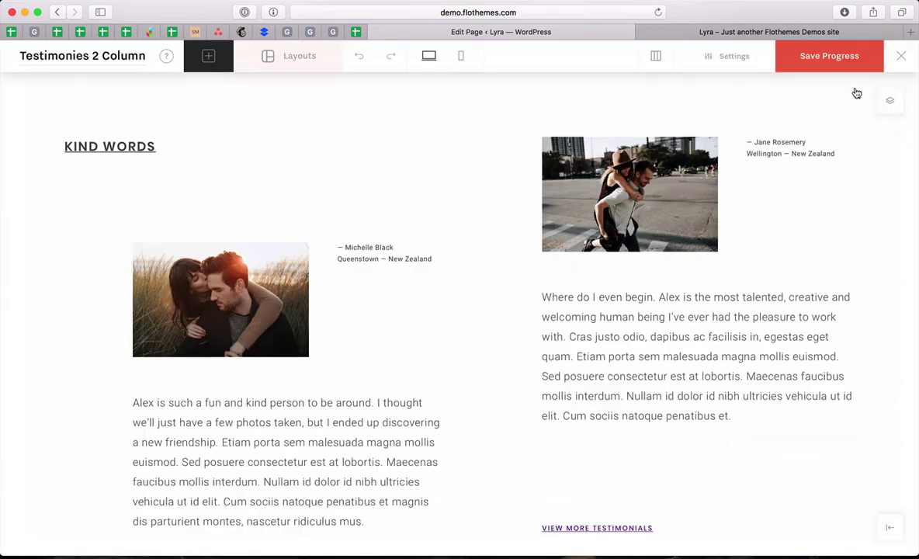
left_click(899, 57)
Add a new Flex Block to the page layout from the list of available blocks
scroll(399, 270, "down", 10)
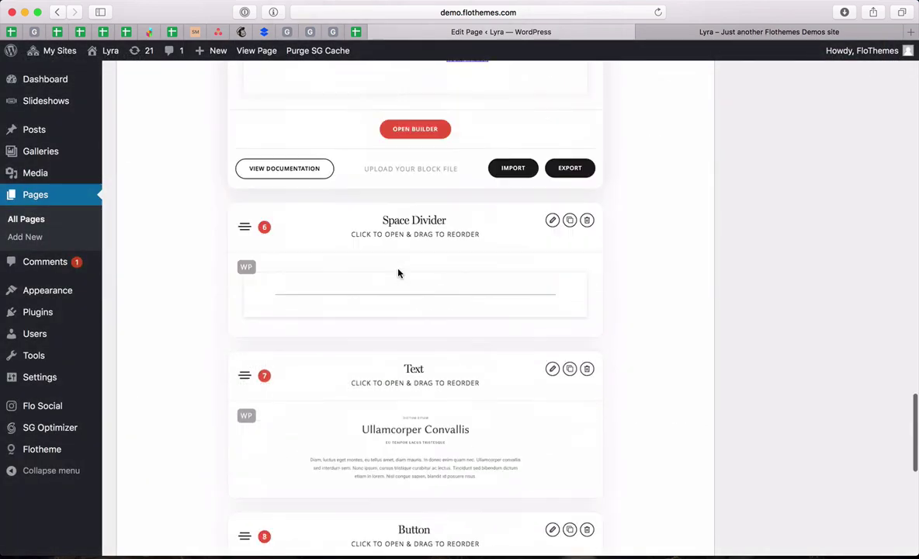
scroll(398, 273, "down", 5)
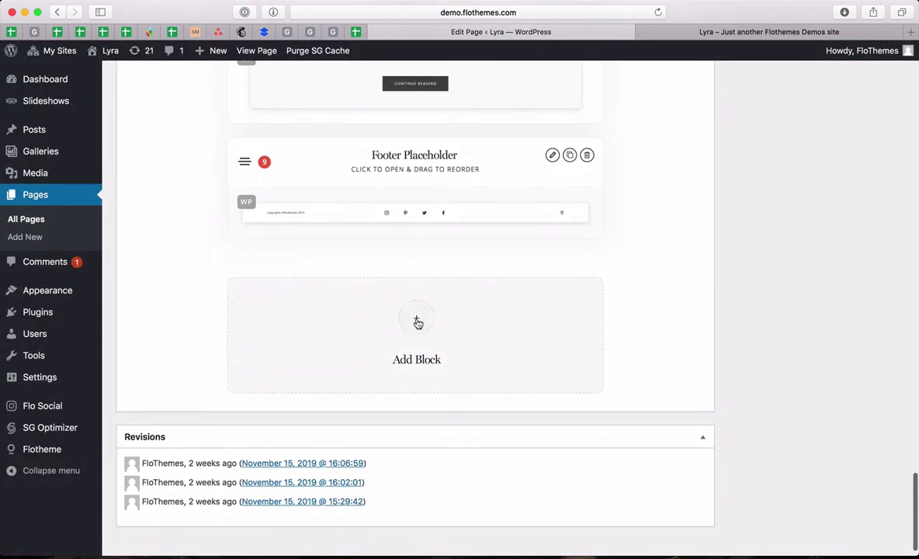
left_click(417, 323)
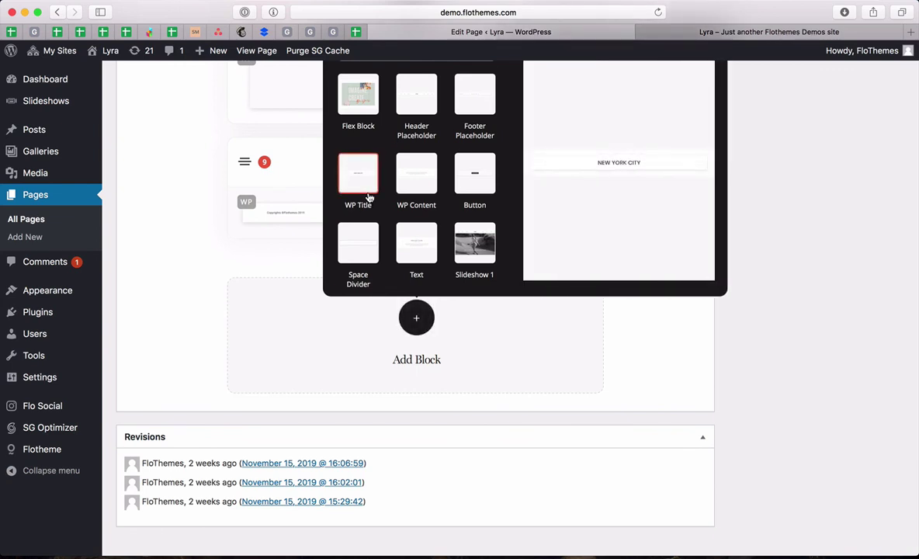
left_click(361, 113)
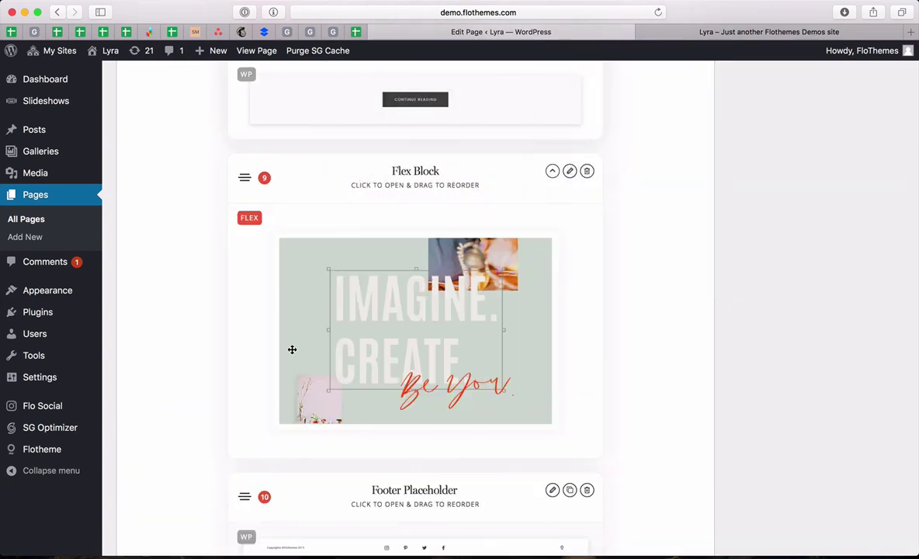
scroll(463, 204, "down", 4)
scroll(437, 285, "up", 4)
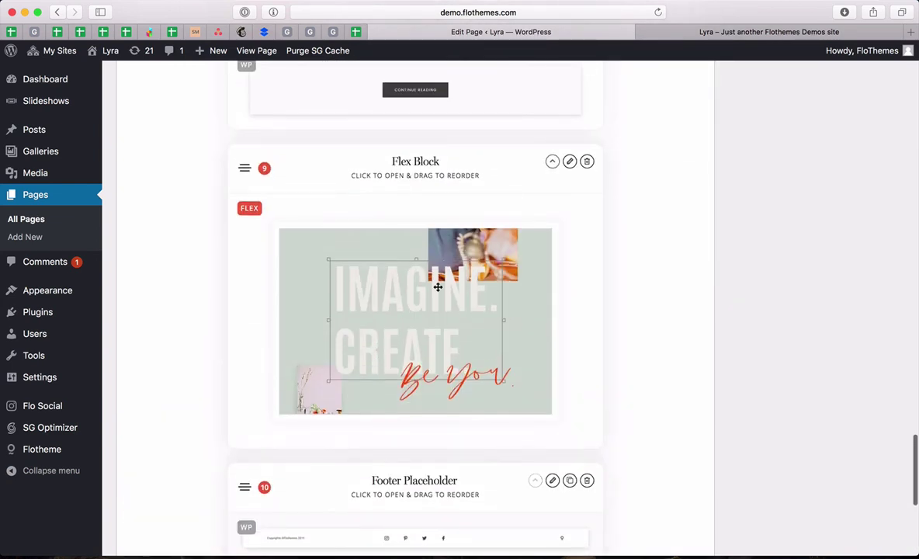
Open the new Flex Block's builder, preview the Covers layout Fullscreen with Bottom Title & CTA, and close both library and builder without applying it
left_click(427, 297)
left_click(406, 408)
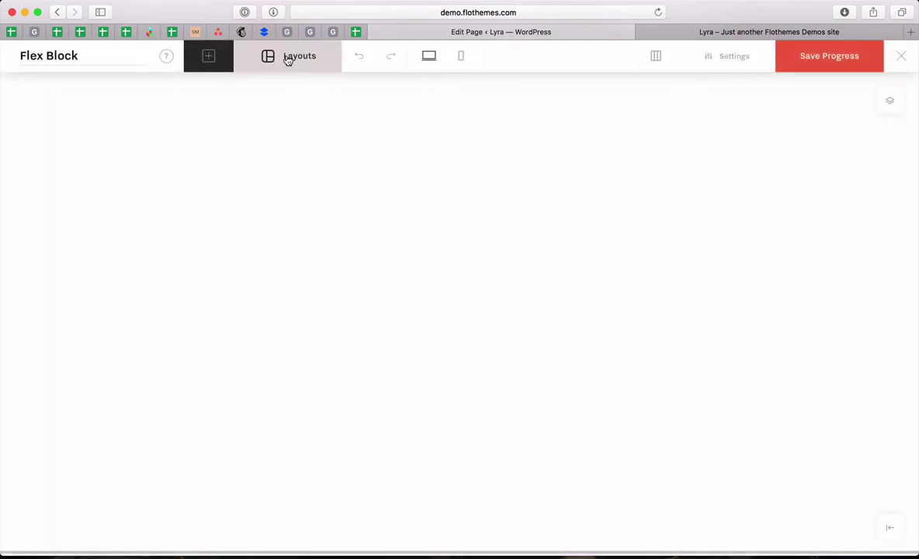
left_click(287, 58)
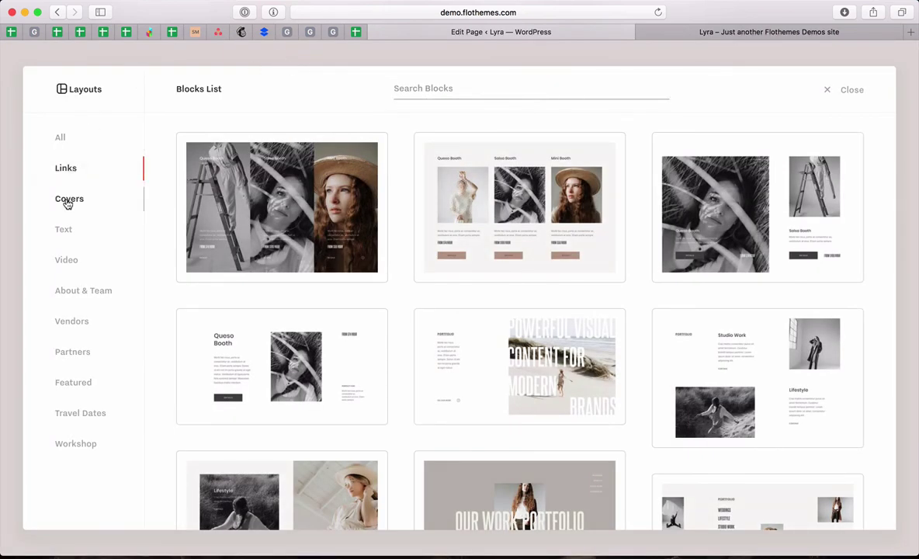
left_click(68, 200)
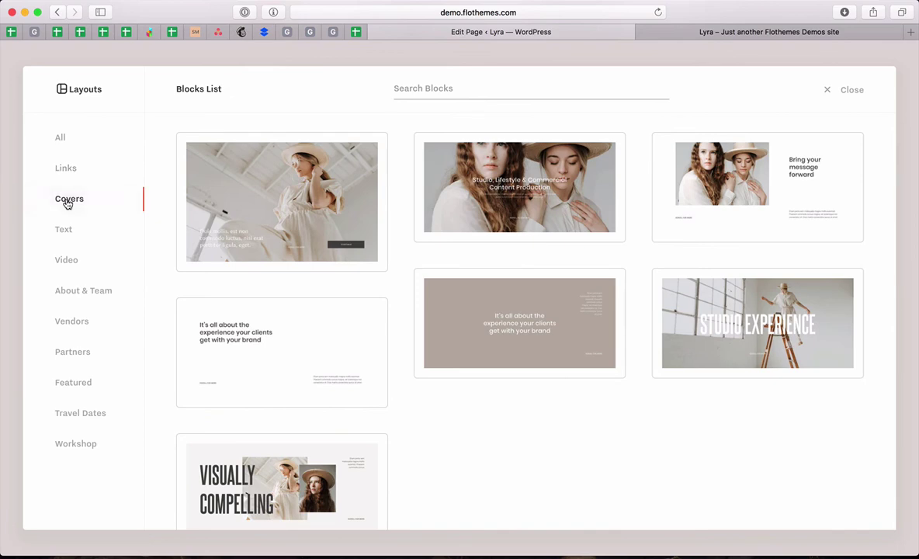
left_click(275, 219)
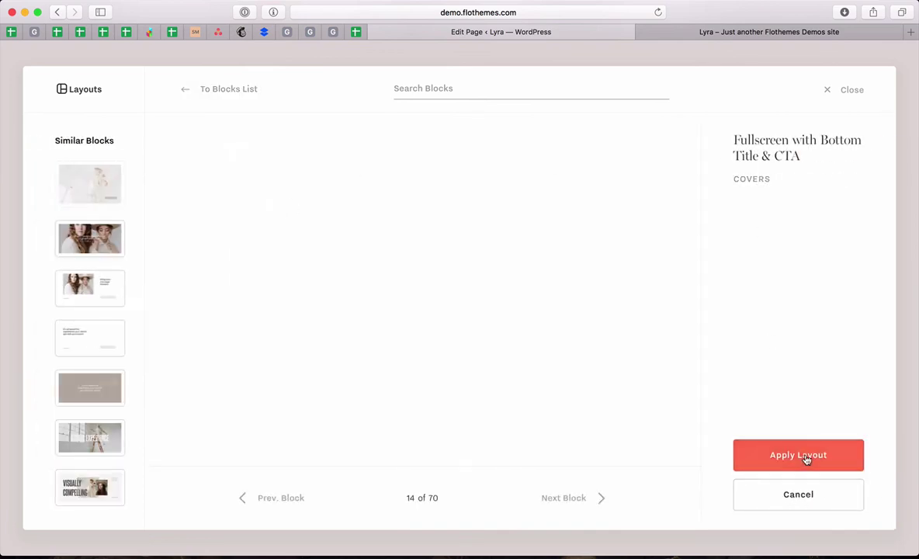
left_click(851, 91)
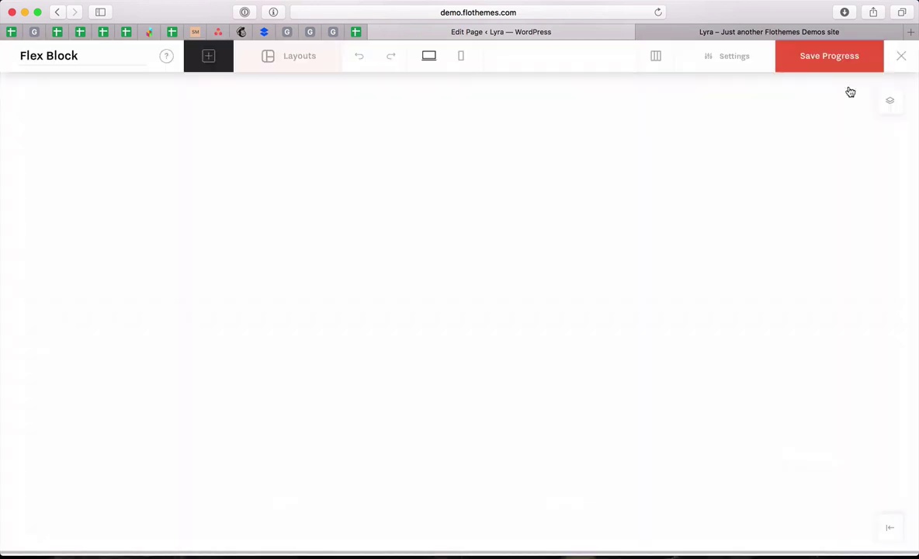
left_click(904, 59)
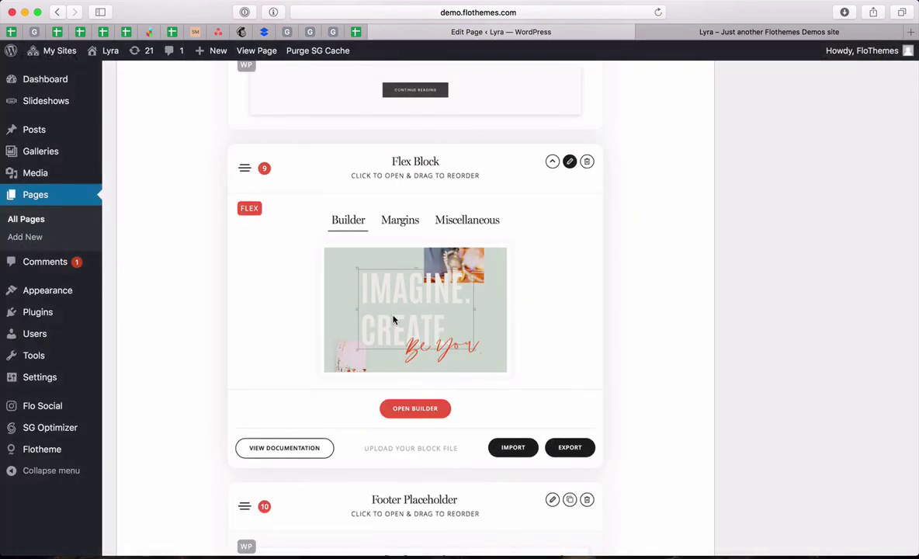